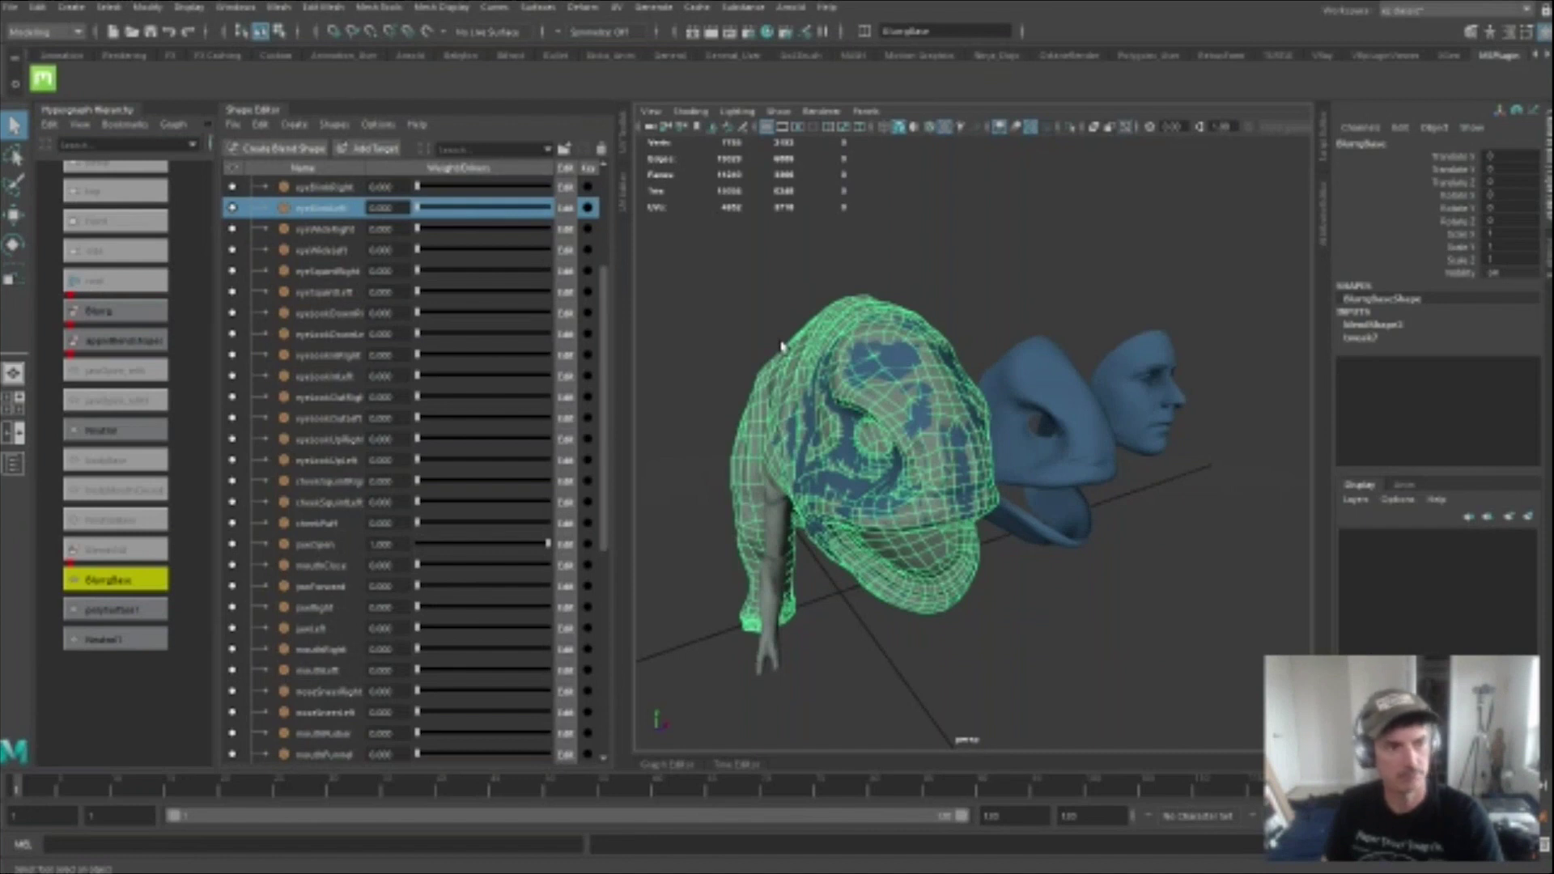
pyautogui.click(279, 7)
pyautogui.click(279, 7)
pyautogui.click(279, 6)
pyautogui.click(235, 6)
pyautogui.moveTo(433, 8)
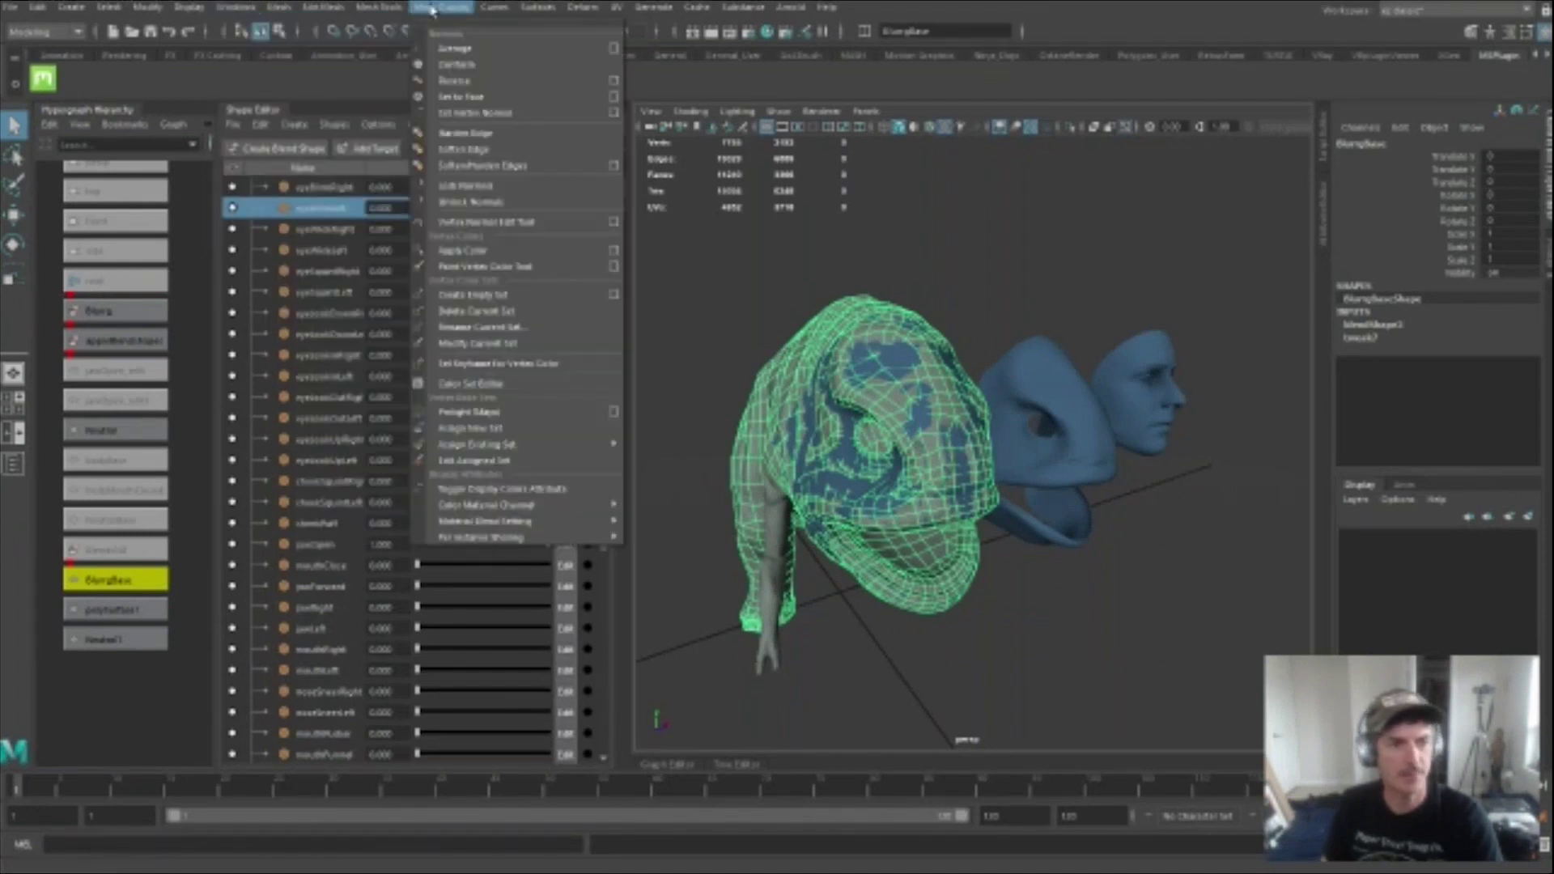
pyautogui.click(379, 6)
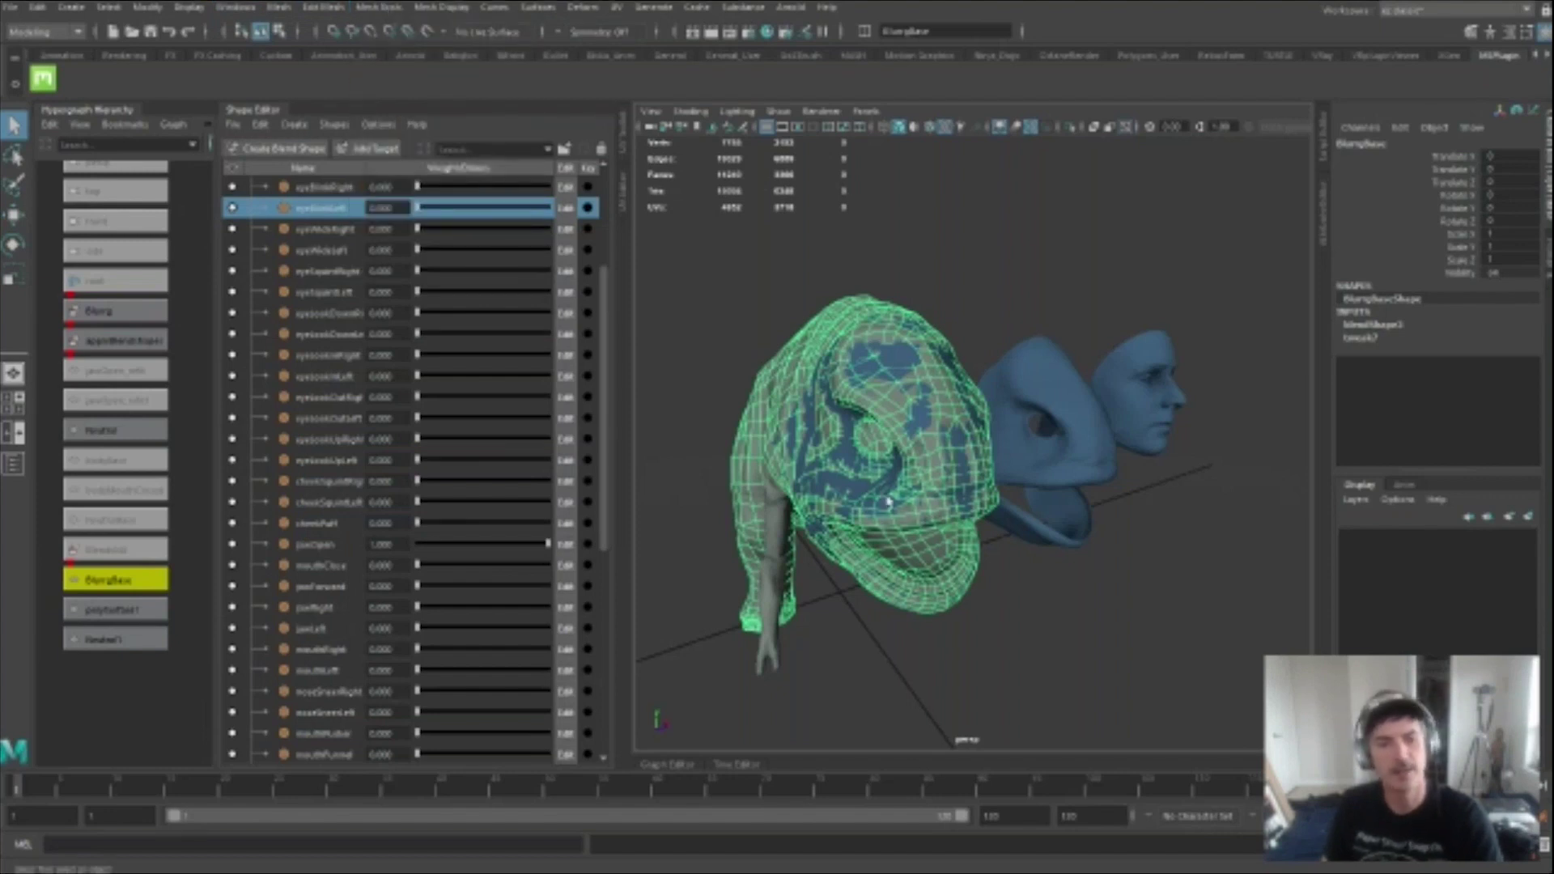
# Select the neutral creature head beside the full-body model and lower the jawOpen blend shape weight to about 0.54.
pyautogui.click(1063, 455)
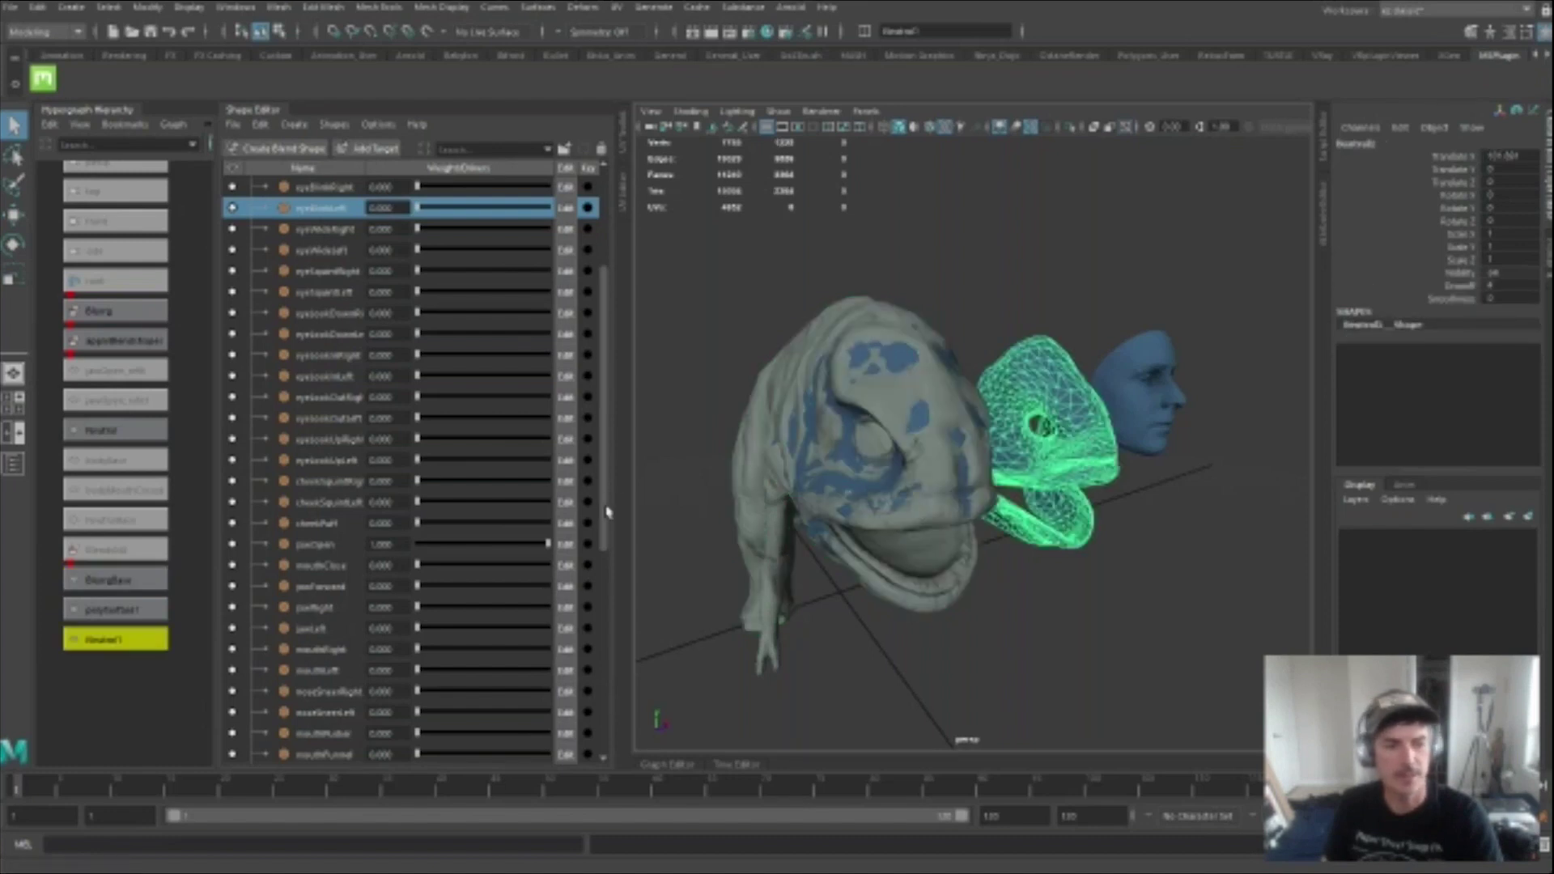
pyautogui.click(474, 544)
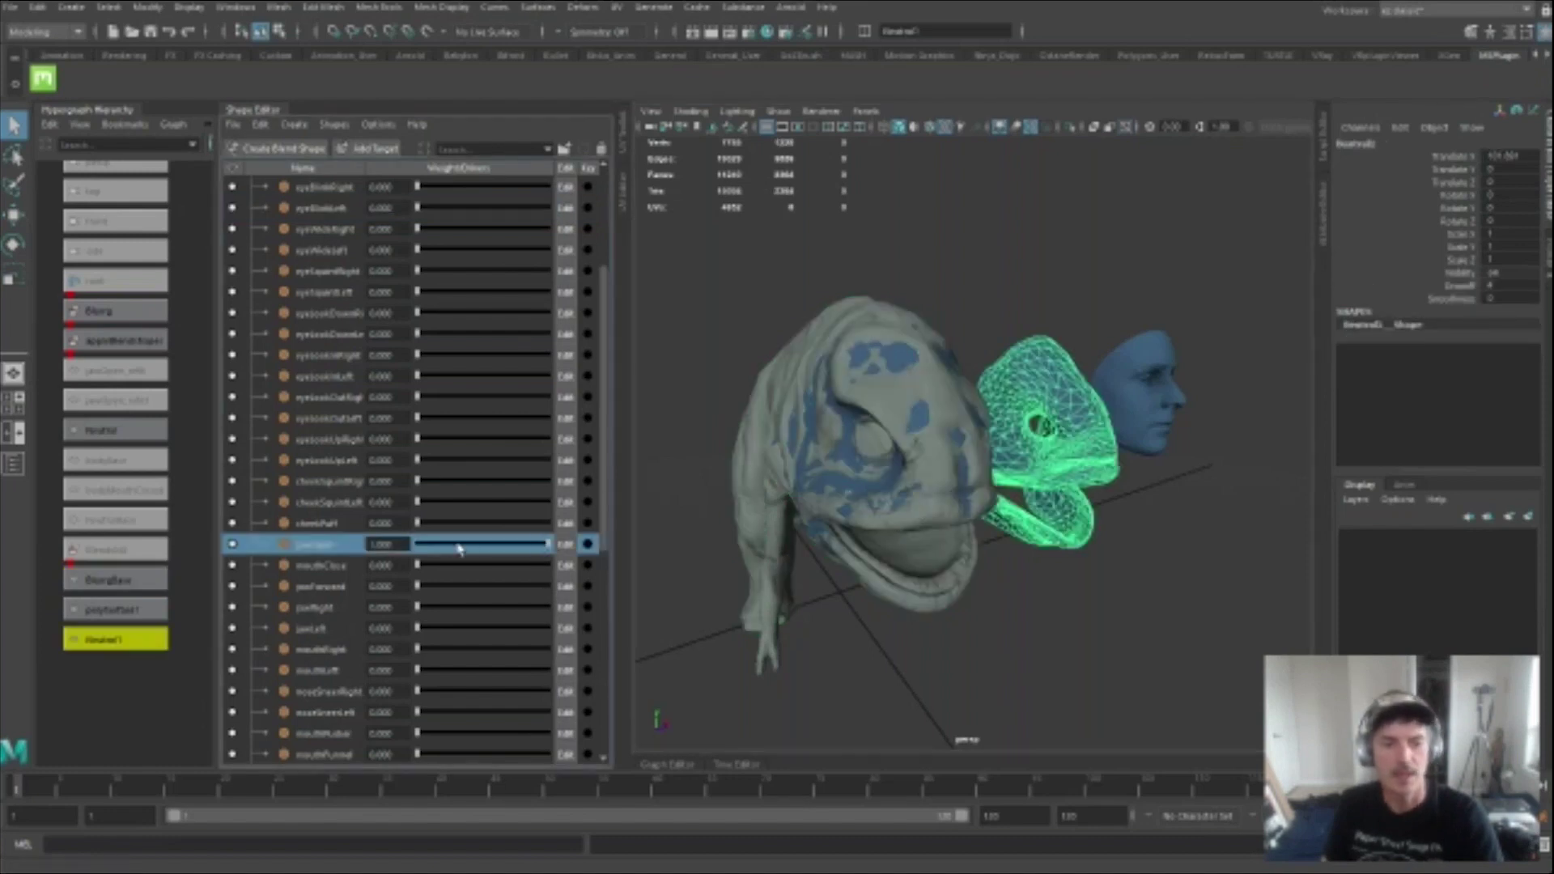
pyautogui.moveTo(496, 549)
pyautogui.mouseDown()
pyautogui.moveTo(521, 546)
pyautogui.moveTo(487, 547)
pyautogui.mouseUp()
pyautogui.keyDown('alt'); pyautogui.moveTo(834, 566); pyautogui.dragTo(872, 571); pyautogui.keyUp('alt')
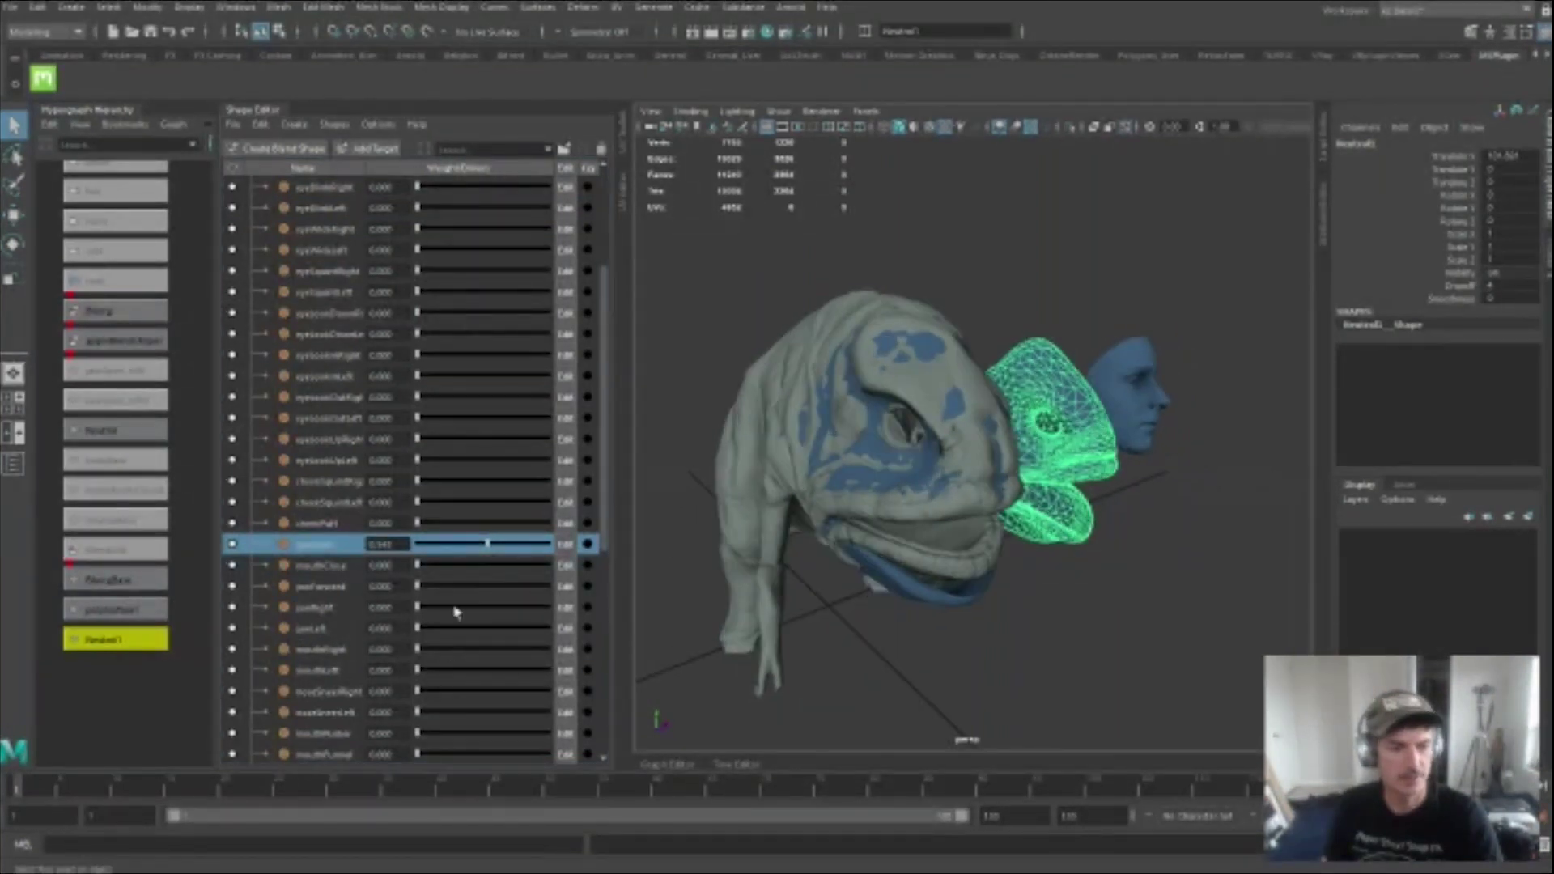
pyautogui.moveTo(433, 610)
pyautogui.mouseDown()
pyautogui.moveTo(520, 608)
pyautogui.moveTo(420, 610)
pyautogui.mouseUp()
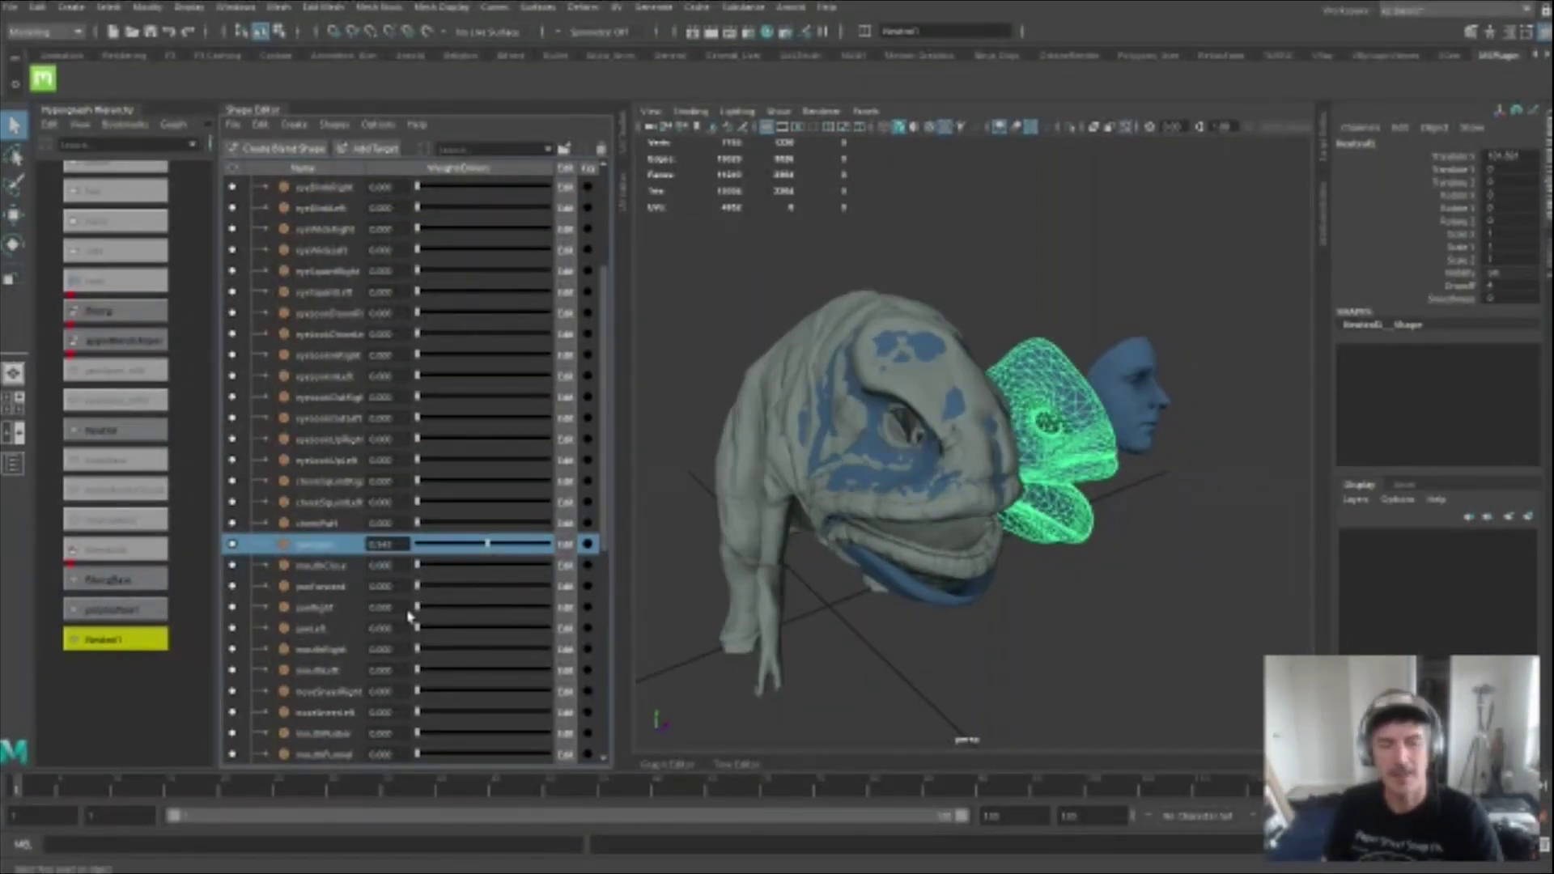
# Select the full-body creature mesh, set its jawOpen blend shape weight to 1.000, and clear the selection.
pyautogui.click(959, 511)
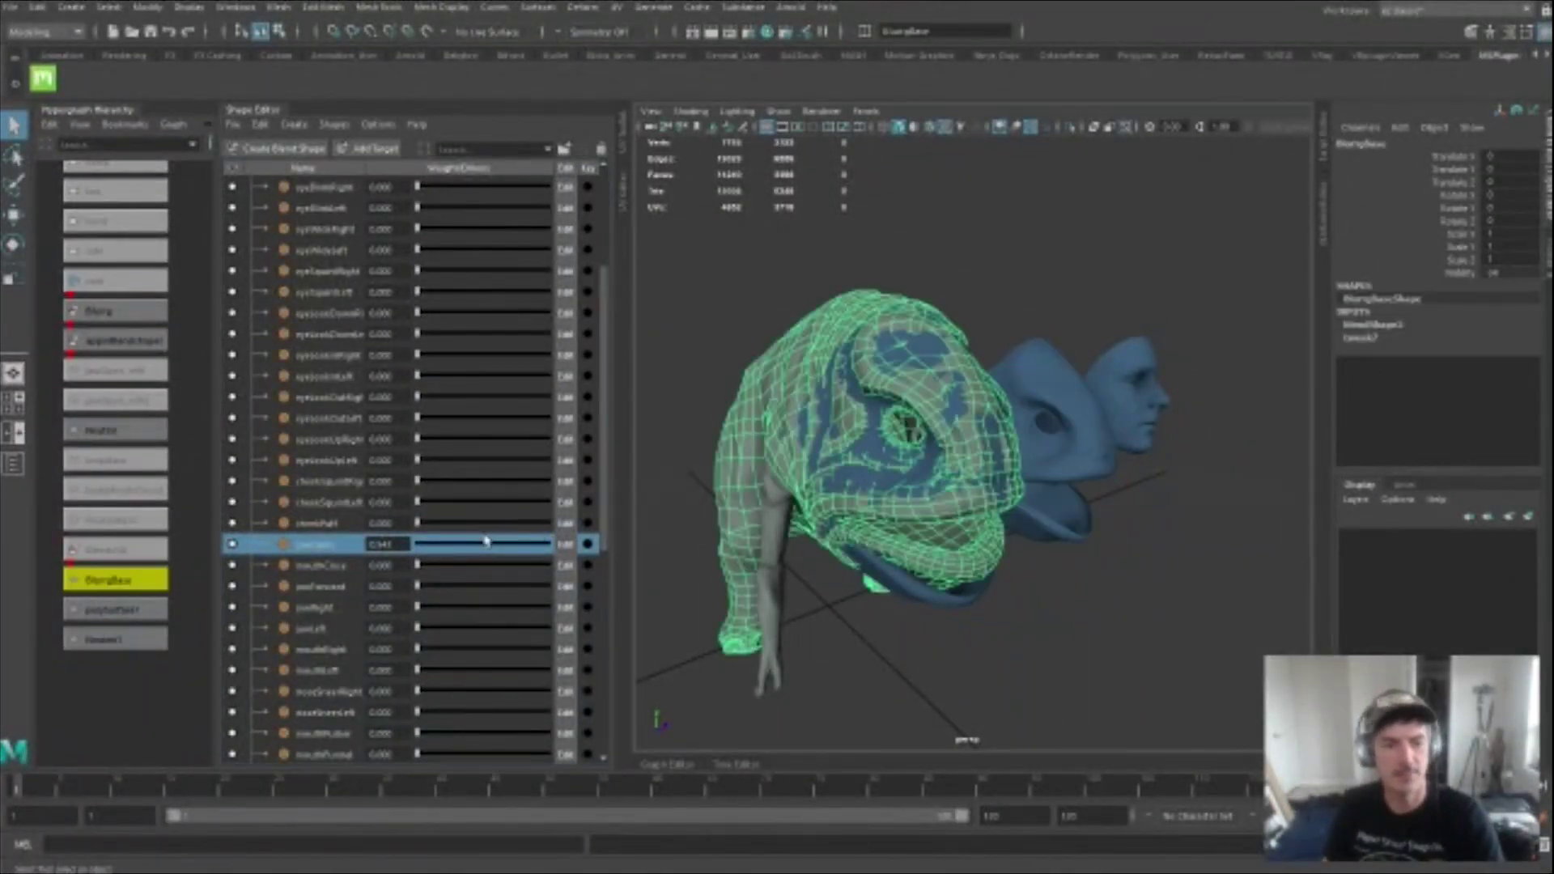
pyautogui.moveTo(499, 552); pyautogui.dragTo(553, 547)
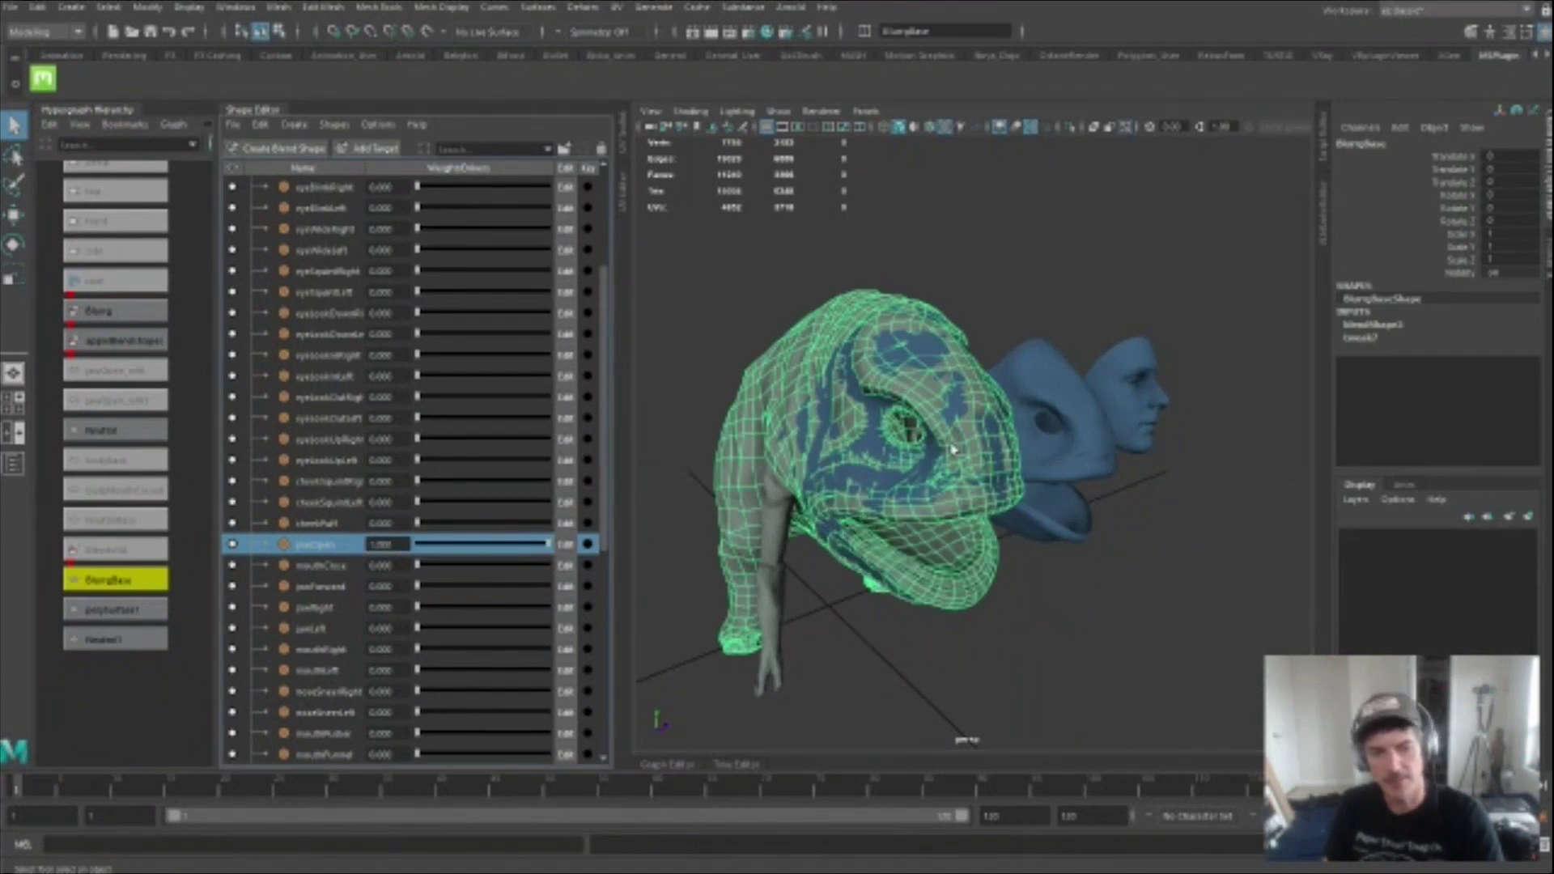
pyautogui.click(1049, 583)
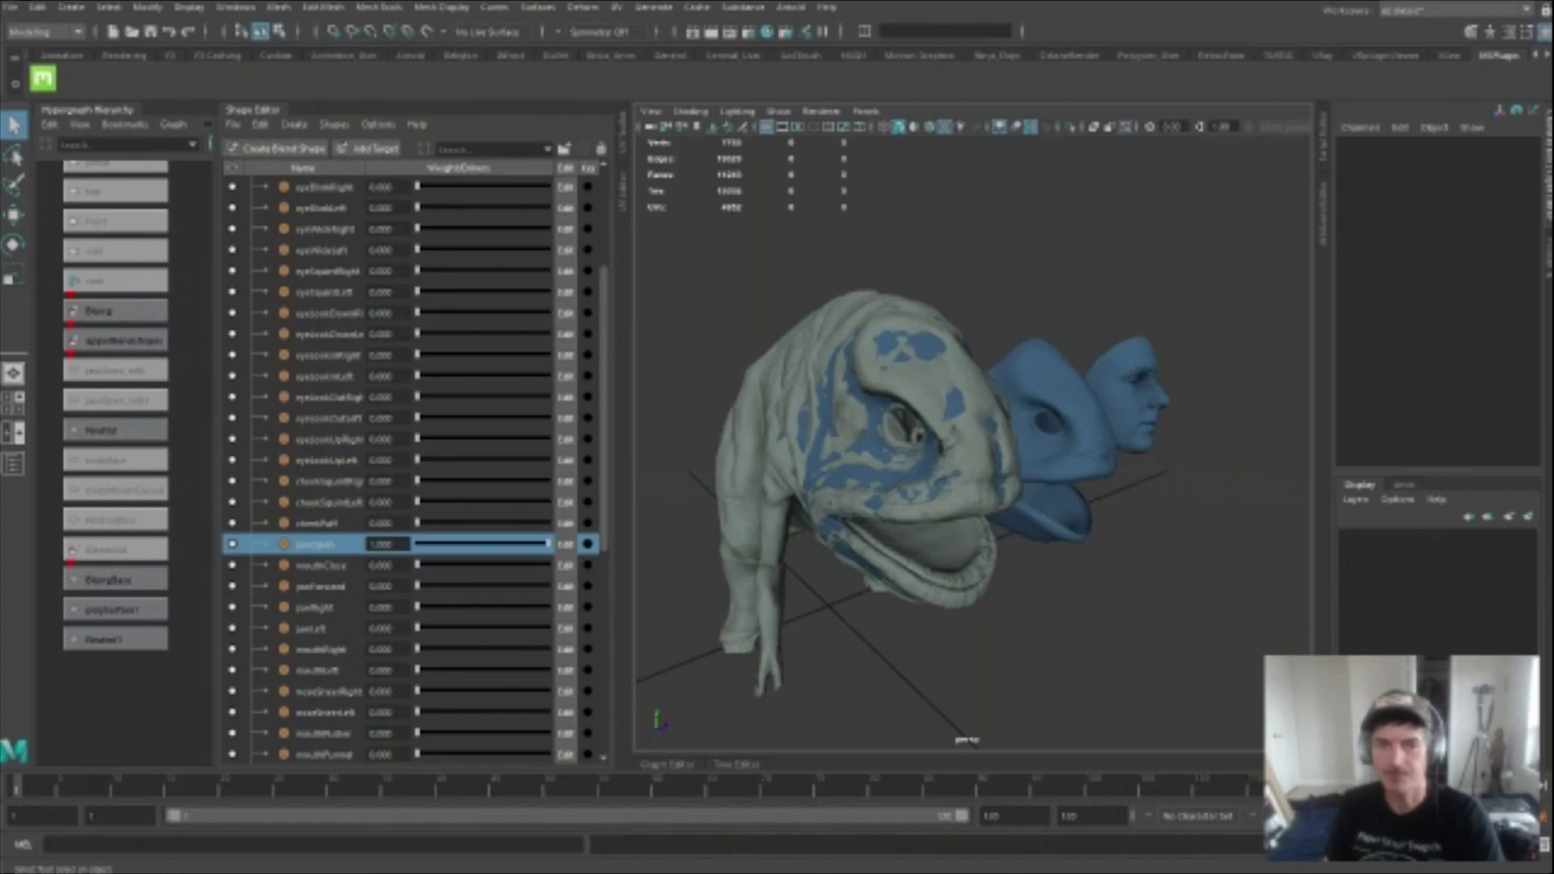
# Switch to Xsens MVN Animate Pro to view the live motion capture figure, and minimize its window.
pyautogui.hotkey('alt', 'Tab')
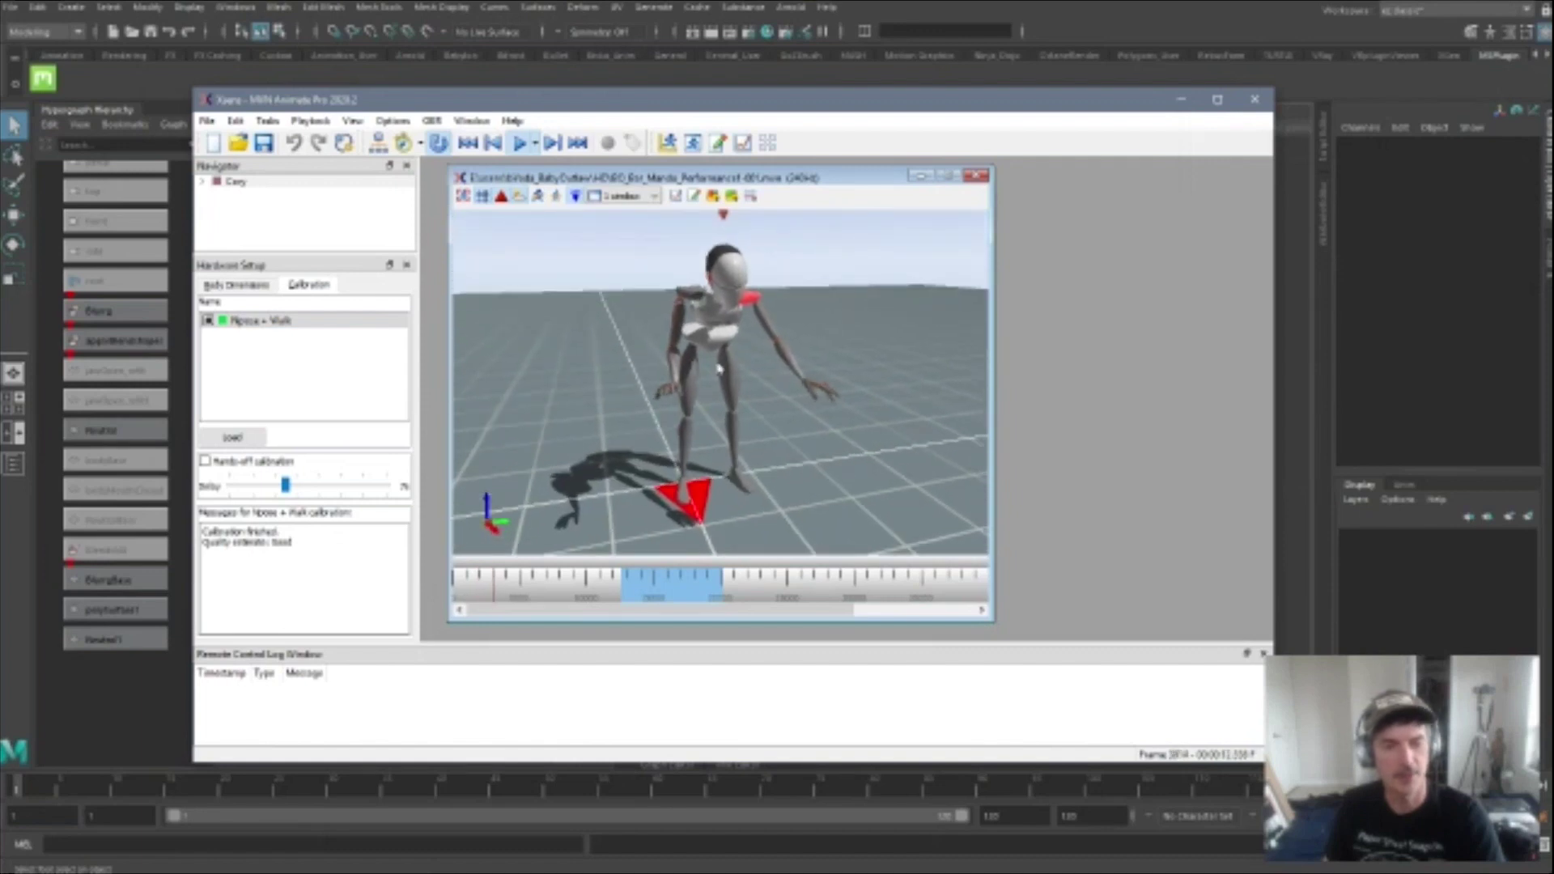
pyautogui.click(1181, 100)
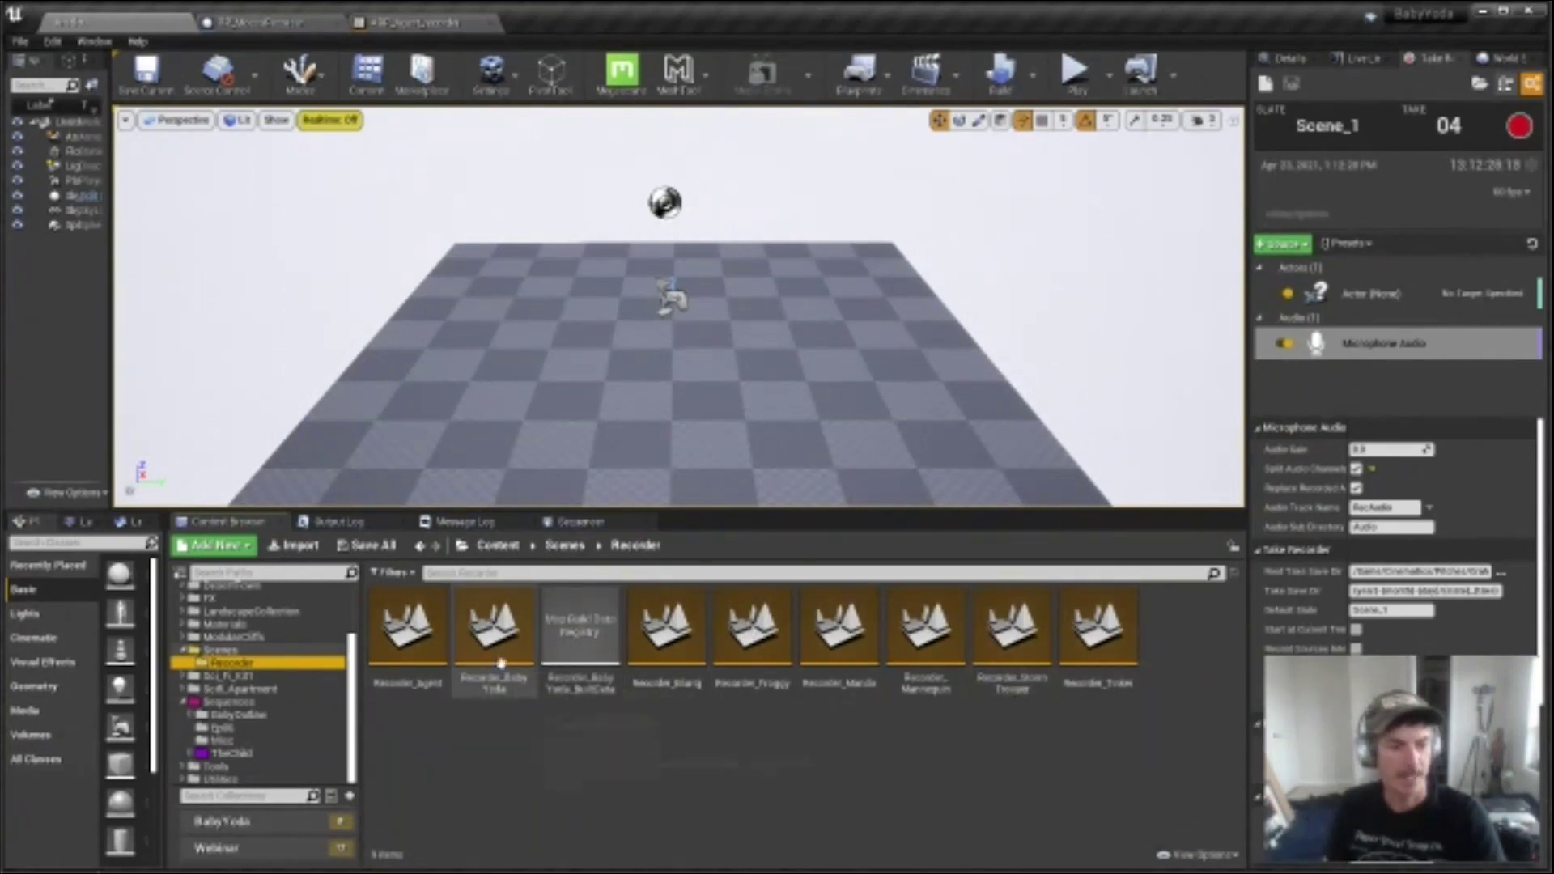
# In Unreal Editor, open the Recorder_Agent level, confirm the save-content prompt, and select the agent character.
pyautogui.doubleClick(405, 627)
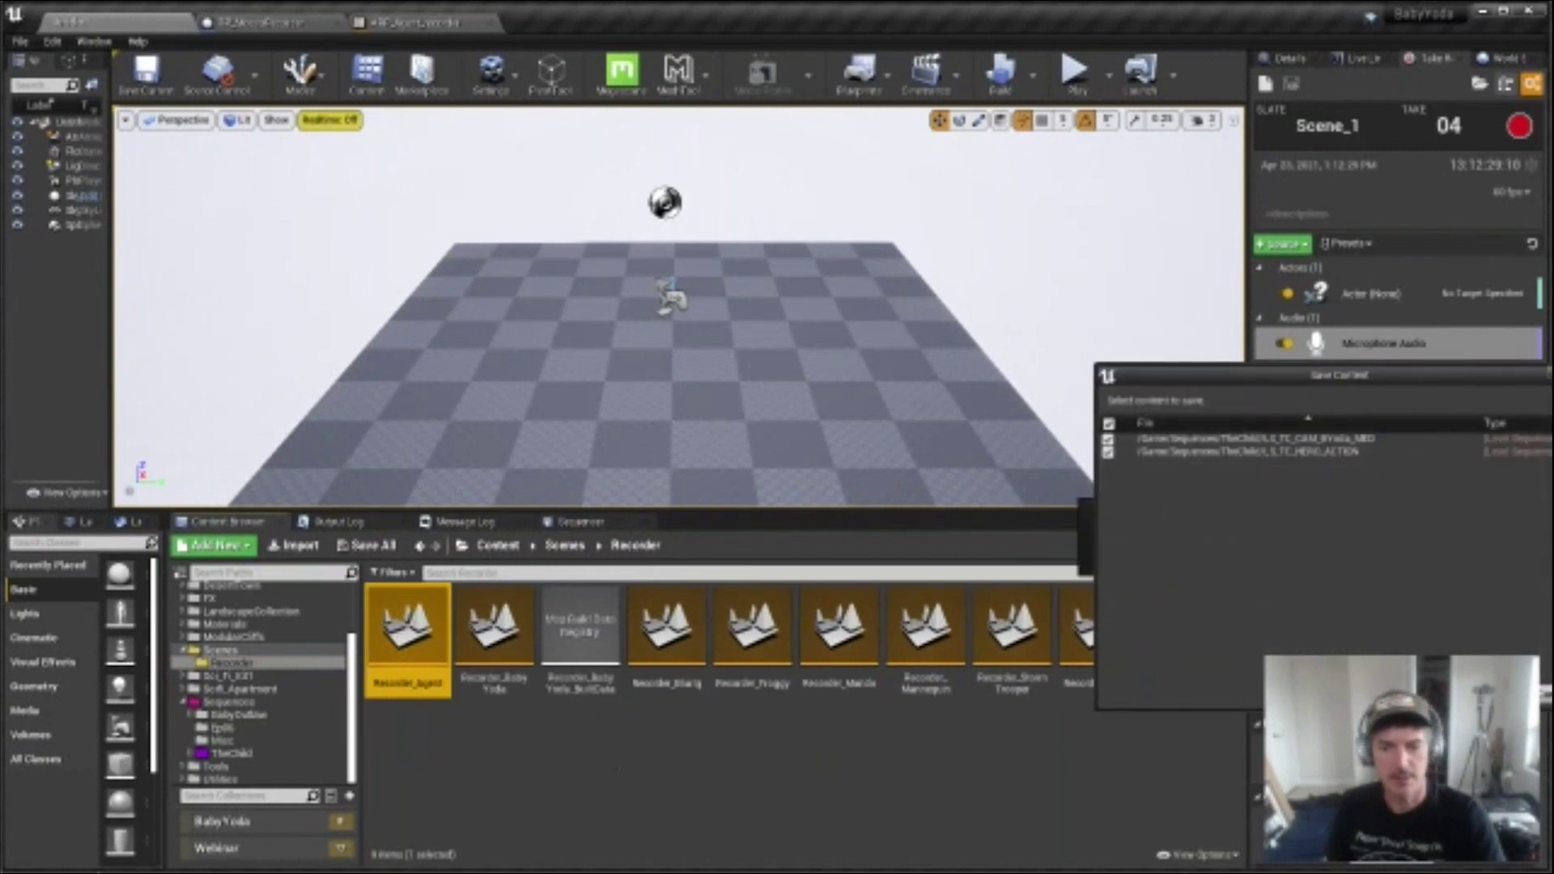
pyautogui.press('Return')
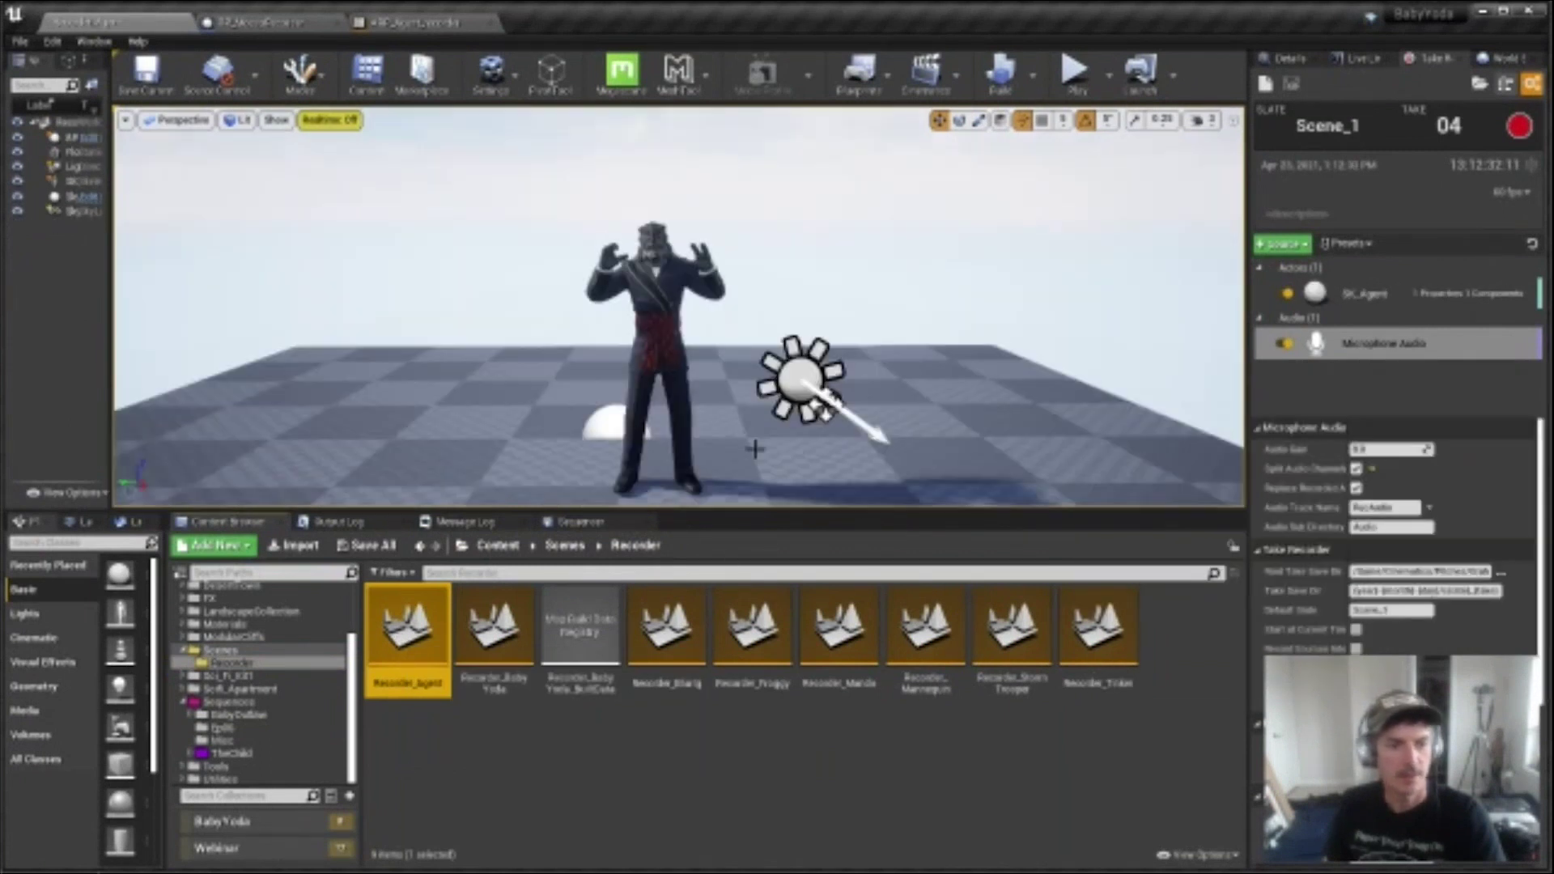
pyautogui.moveTo(754, 429); pyautogui.dragTo(726, 468, button='right')
pyautogui.click(745, 277)
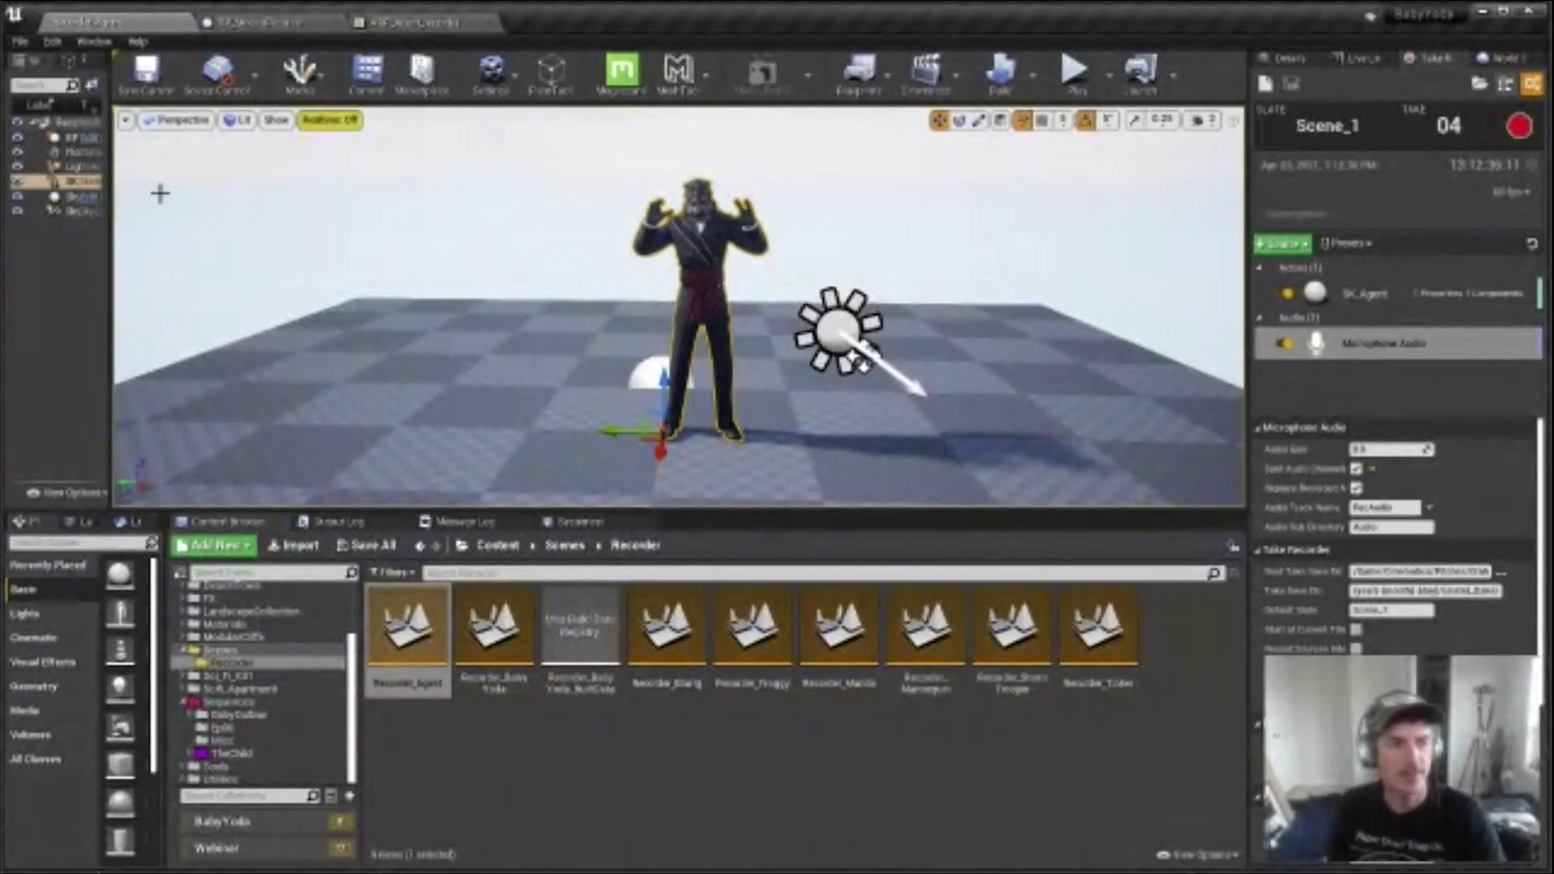
# Examine the two Live Link Pose nodes, the Layered blend per bone node and the Output Pose in ABP_Agent_recorder's AnimGraph.
pyautogui.click(415, 29)
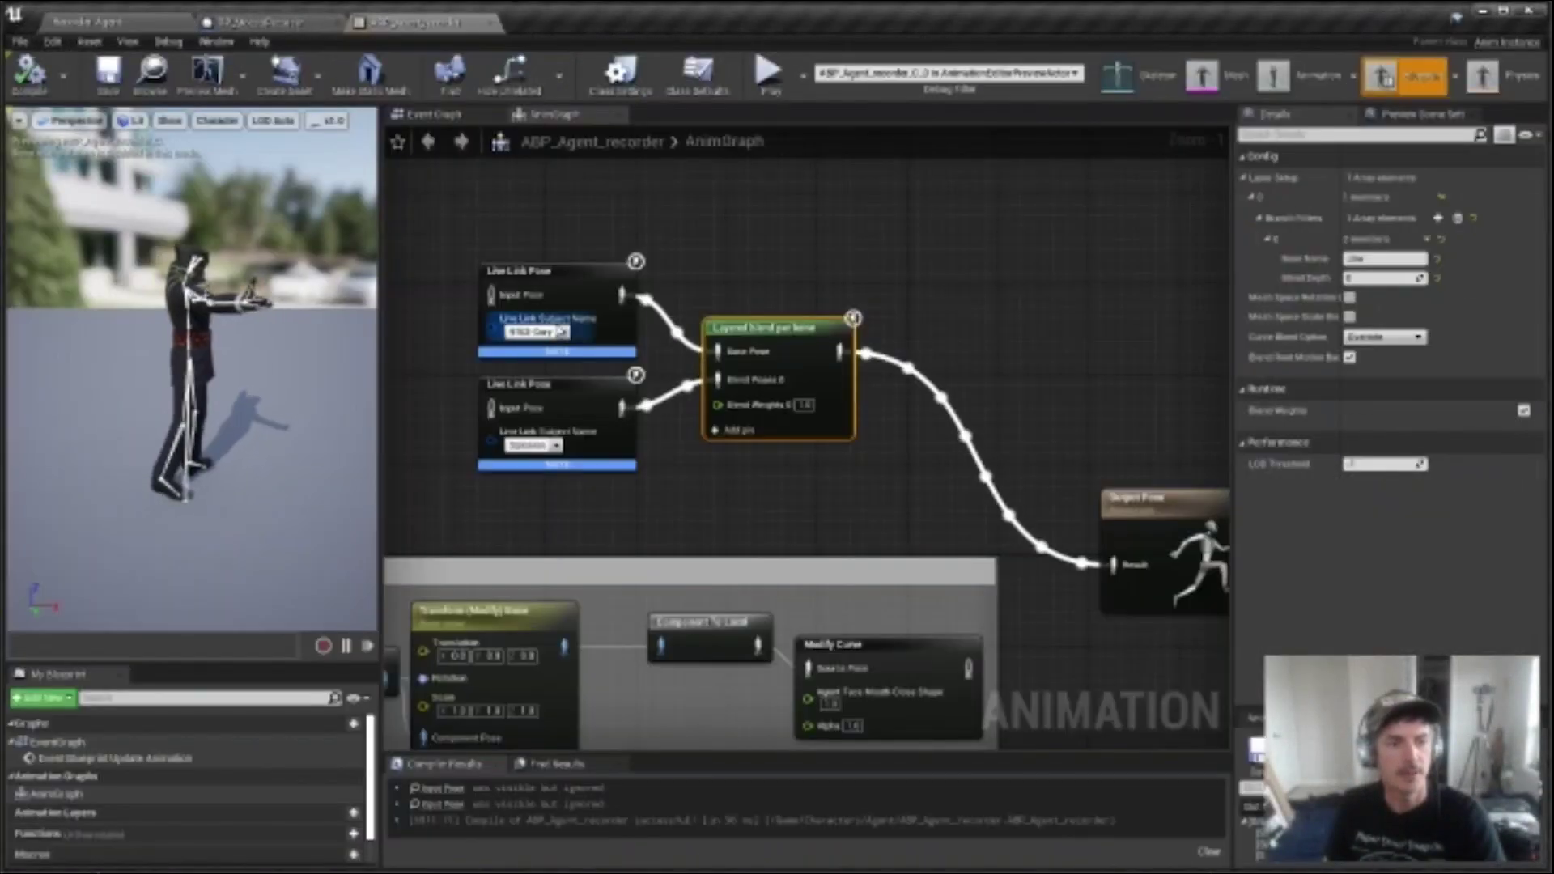
pyautogui.click(581, 276)
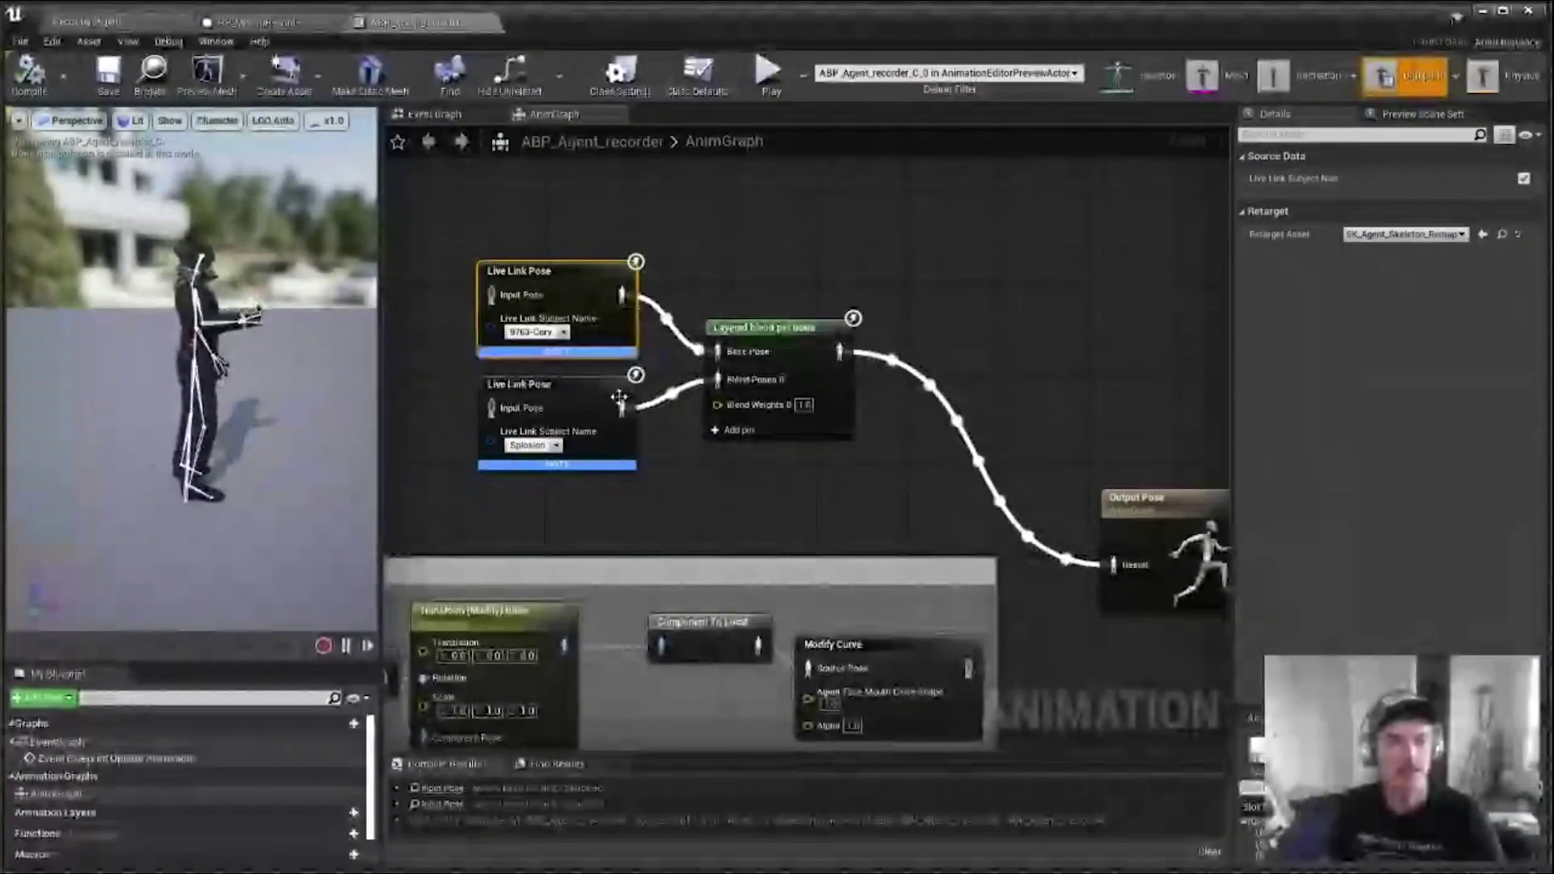
pyautogui.click(607, 416)
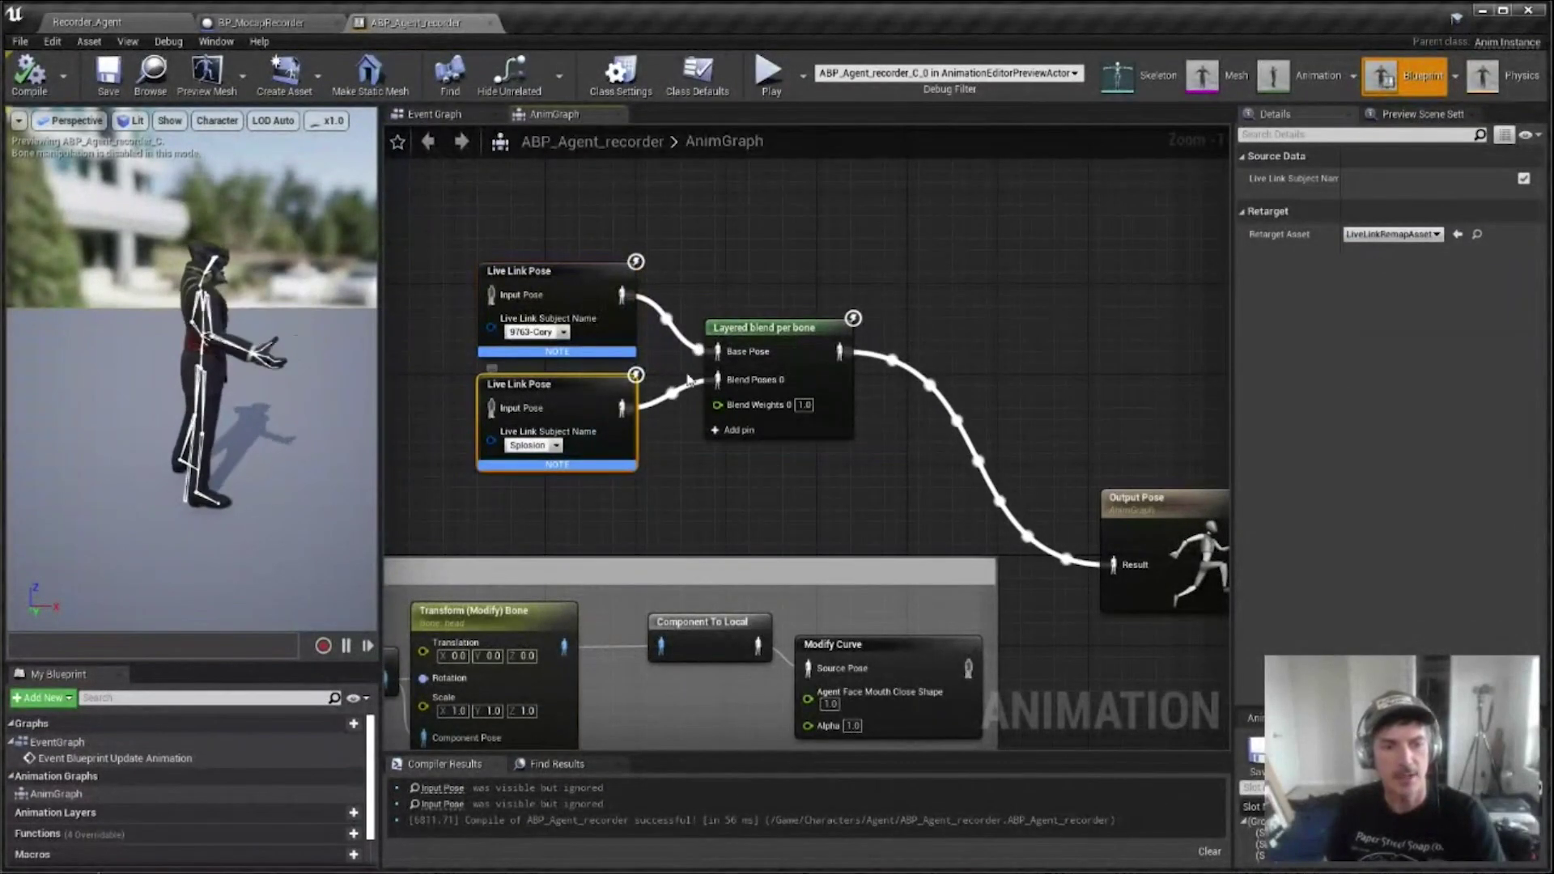
pyautogui.click(764, 332)
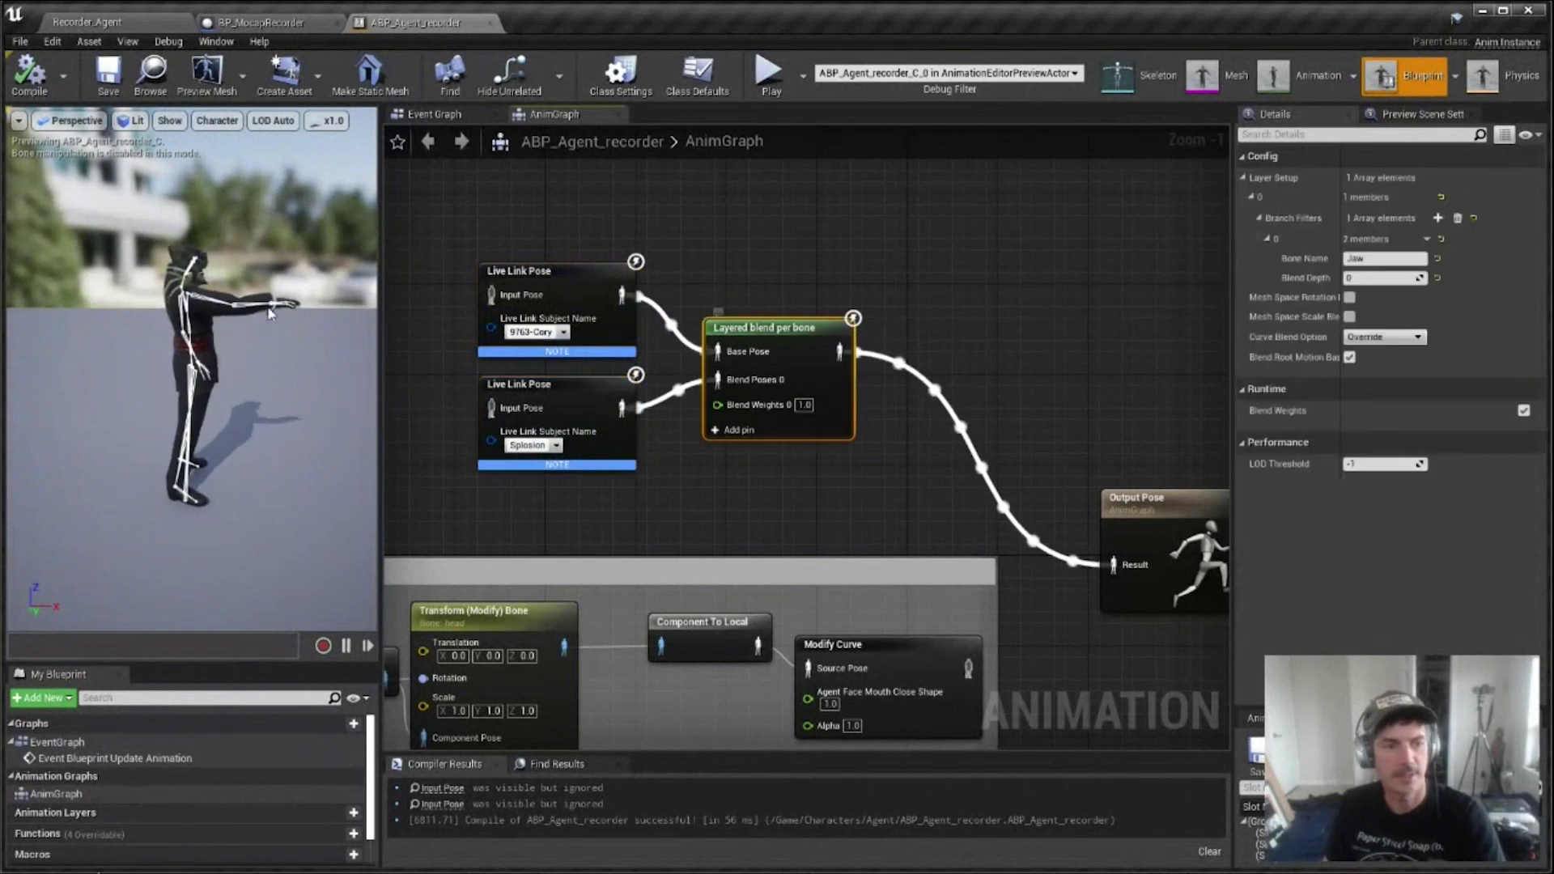
pyautogui.moveTo(270, 313); pyautogui.dragTo(202, 316)
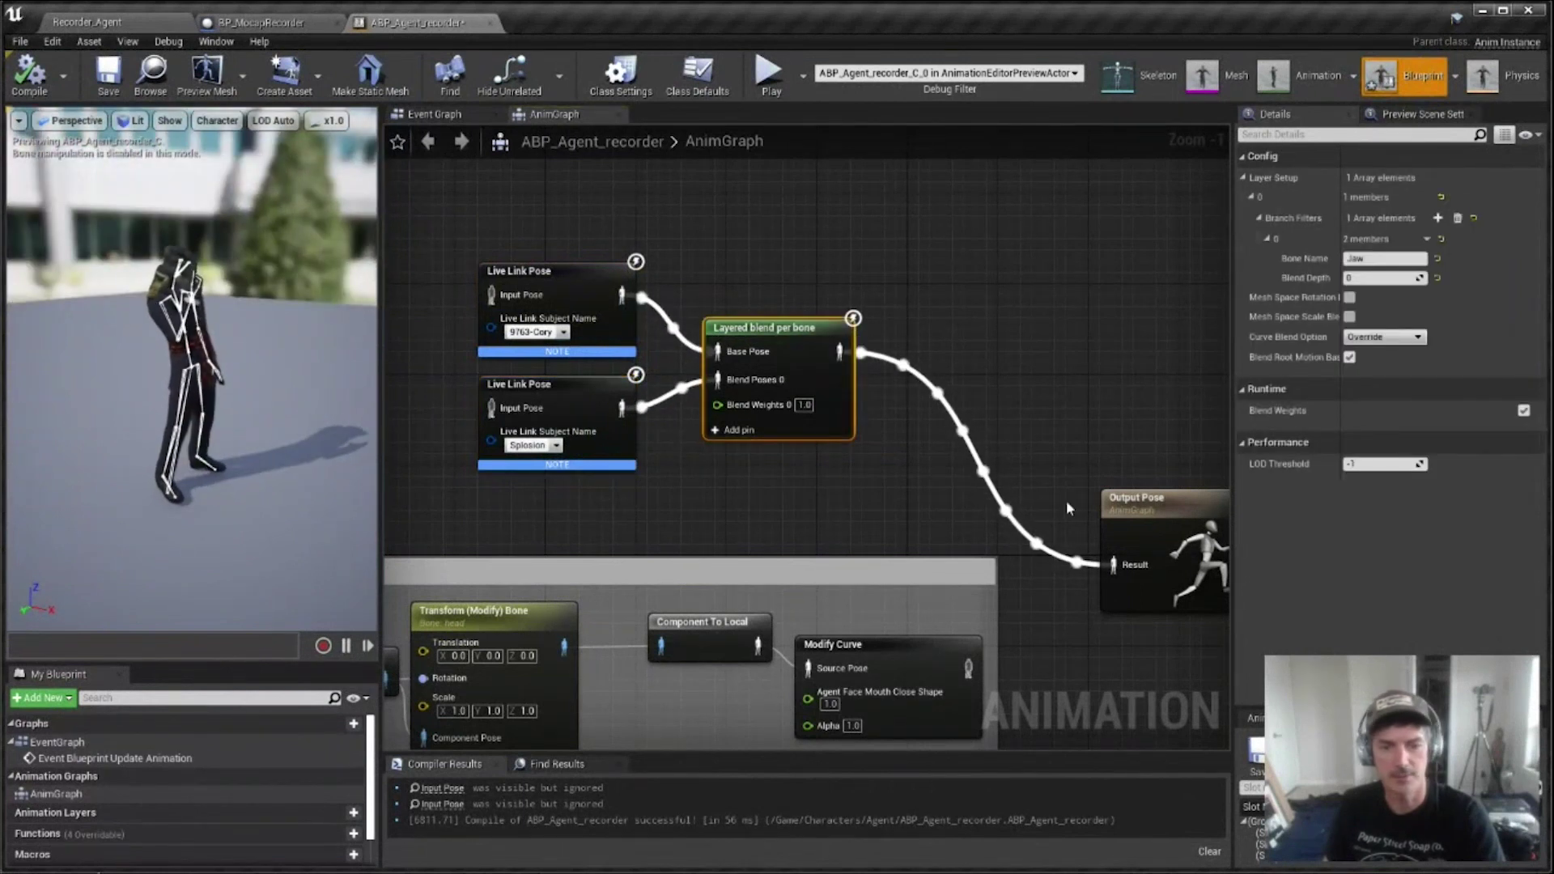
pyautogui.click(1179, 513)
pyautogui.click(1016, 388)
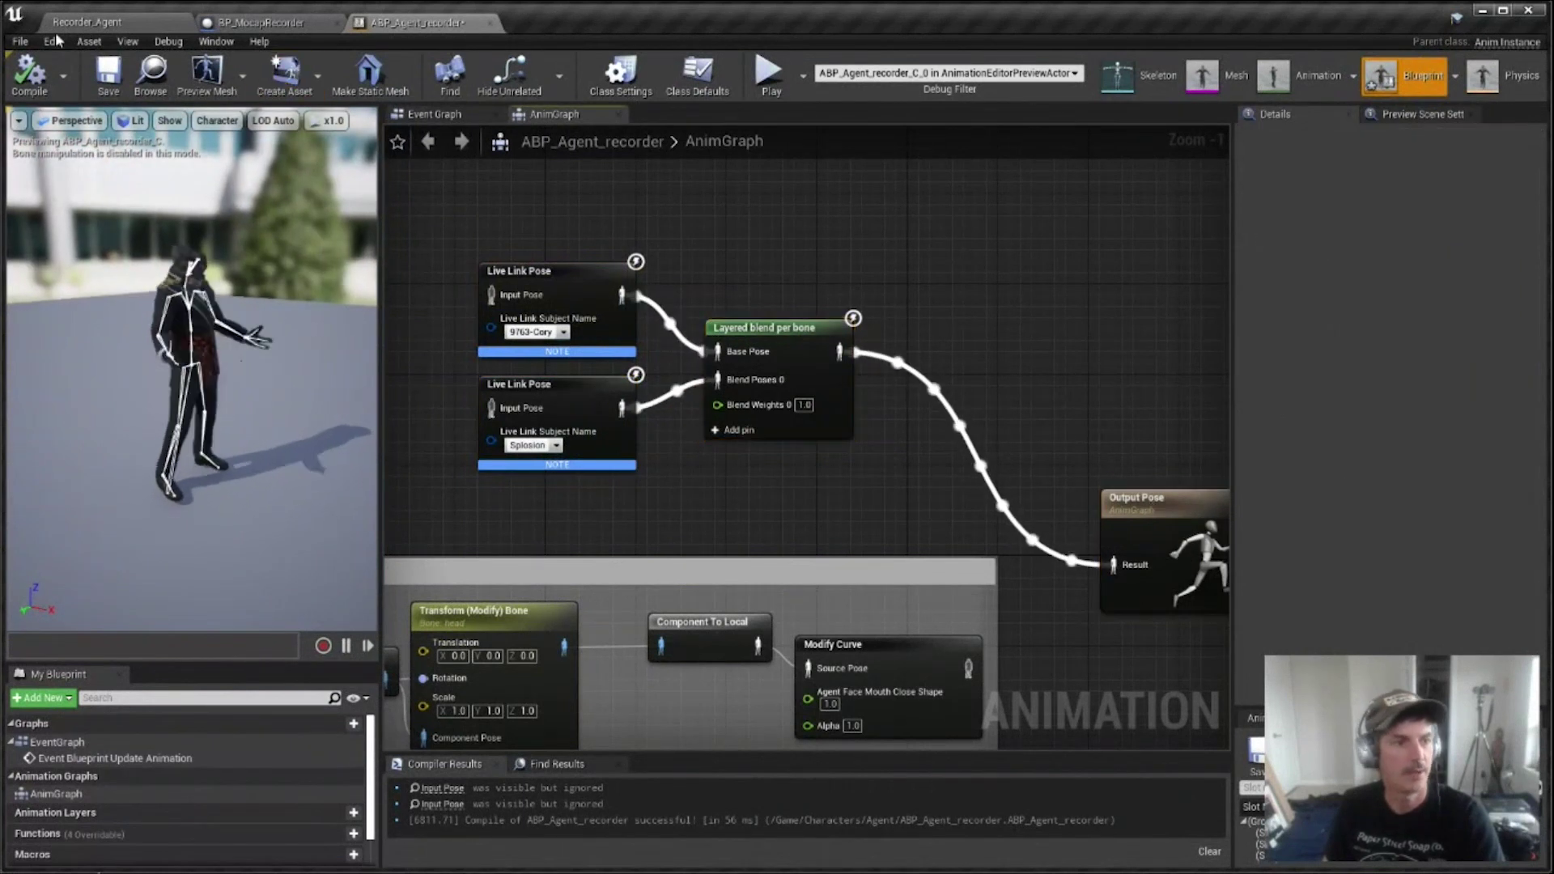
# Return to the Recorder_Agent level, widen the World Outliner, and open the BP_MocapRecorder blueprint from its actor entry.
pyautogui.click(121, 21)
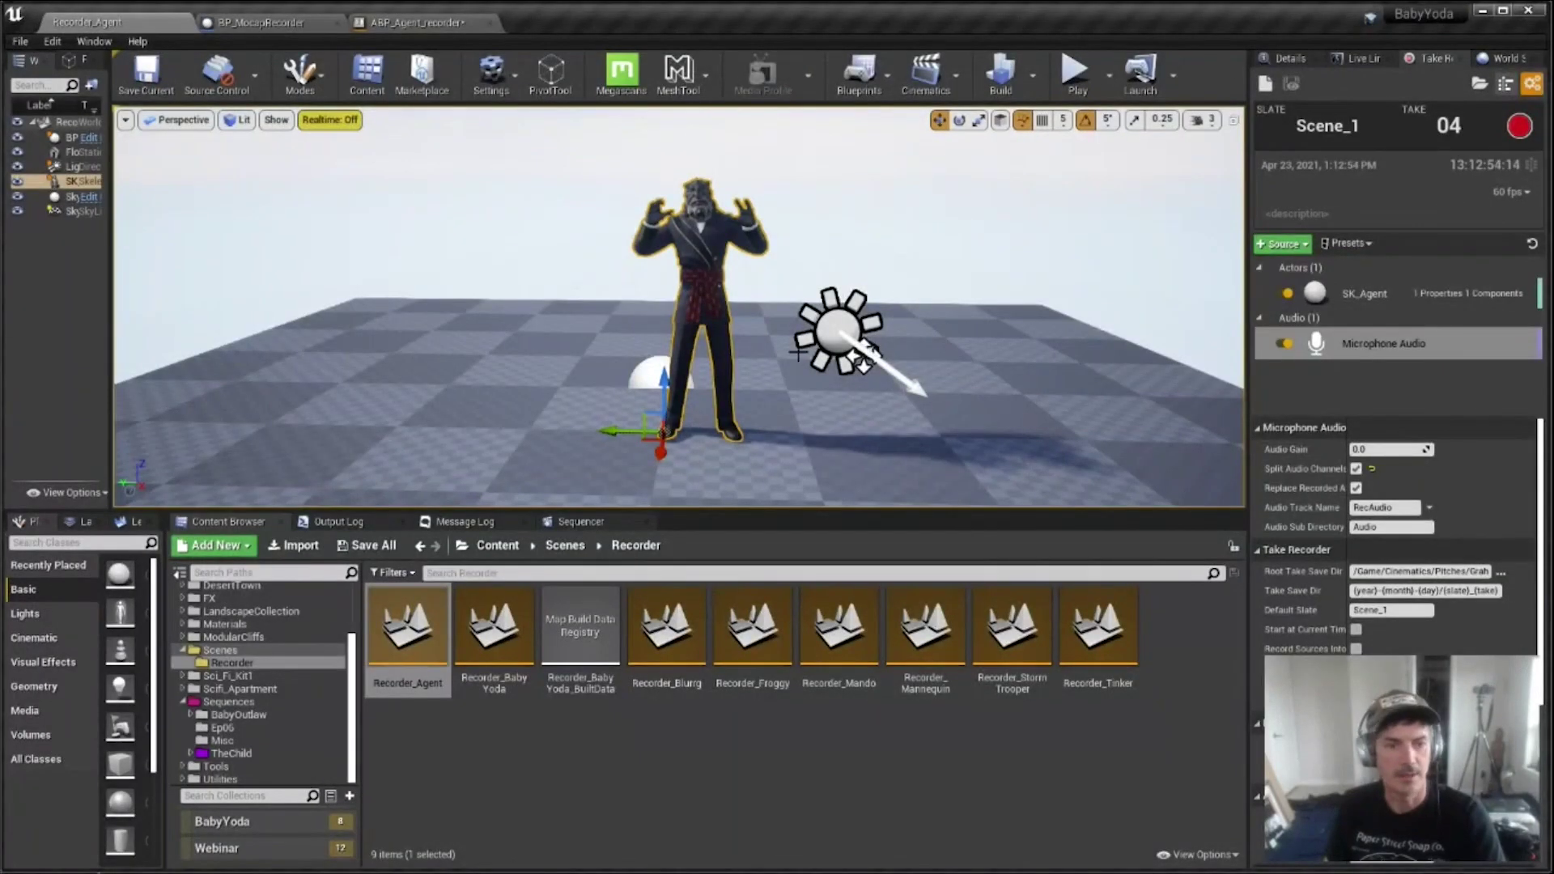
pyautogui.moveTo(862, 360); pyautogui.dragTo(899, 360, button='middle')
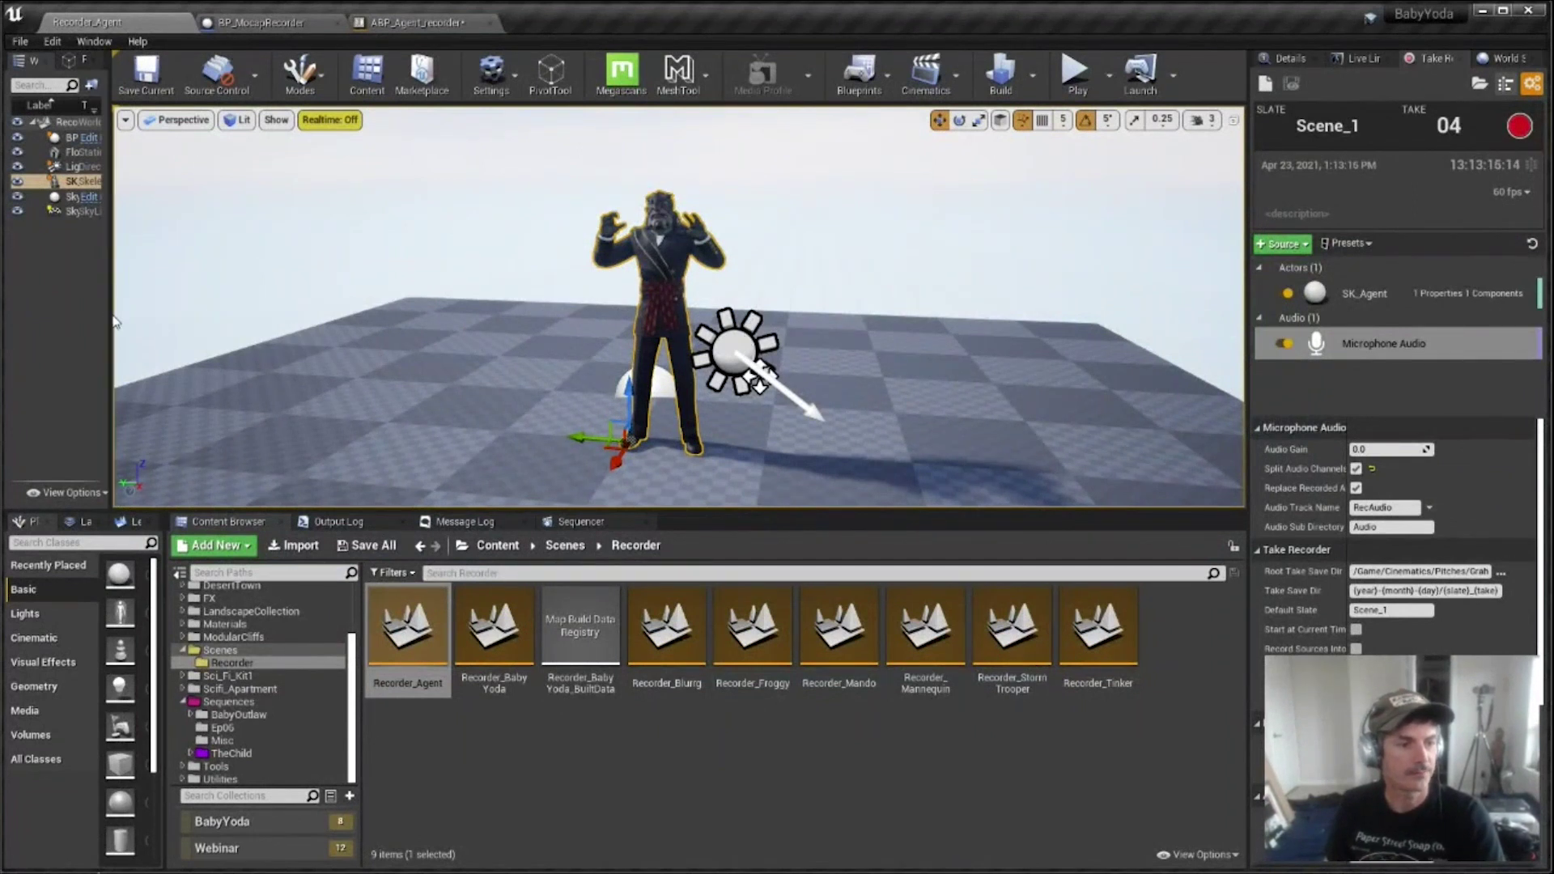
pyautogui.moveTo(113, 322); pyautogui.dragTo(208, 320)
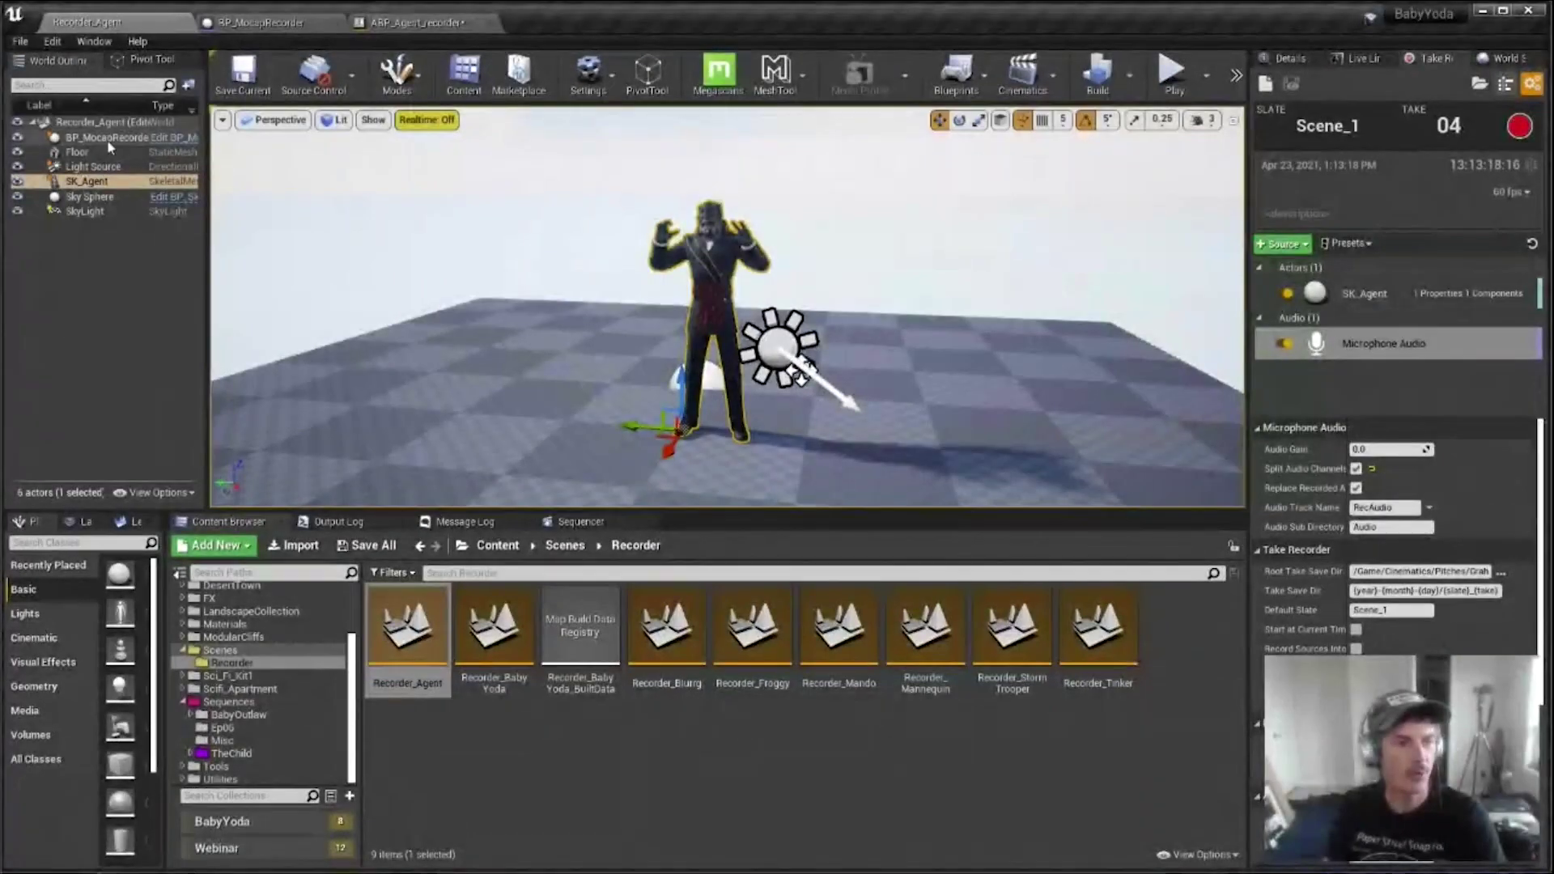
pyautogui.click(173, 137)
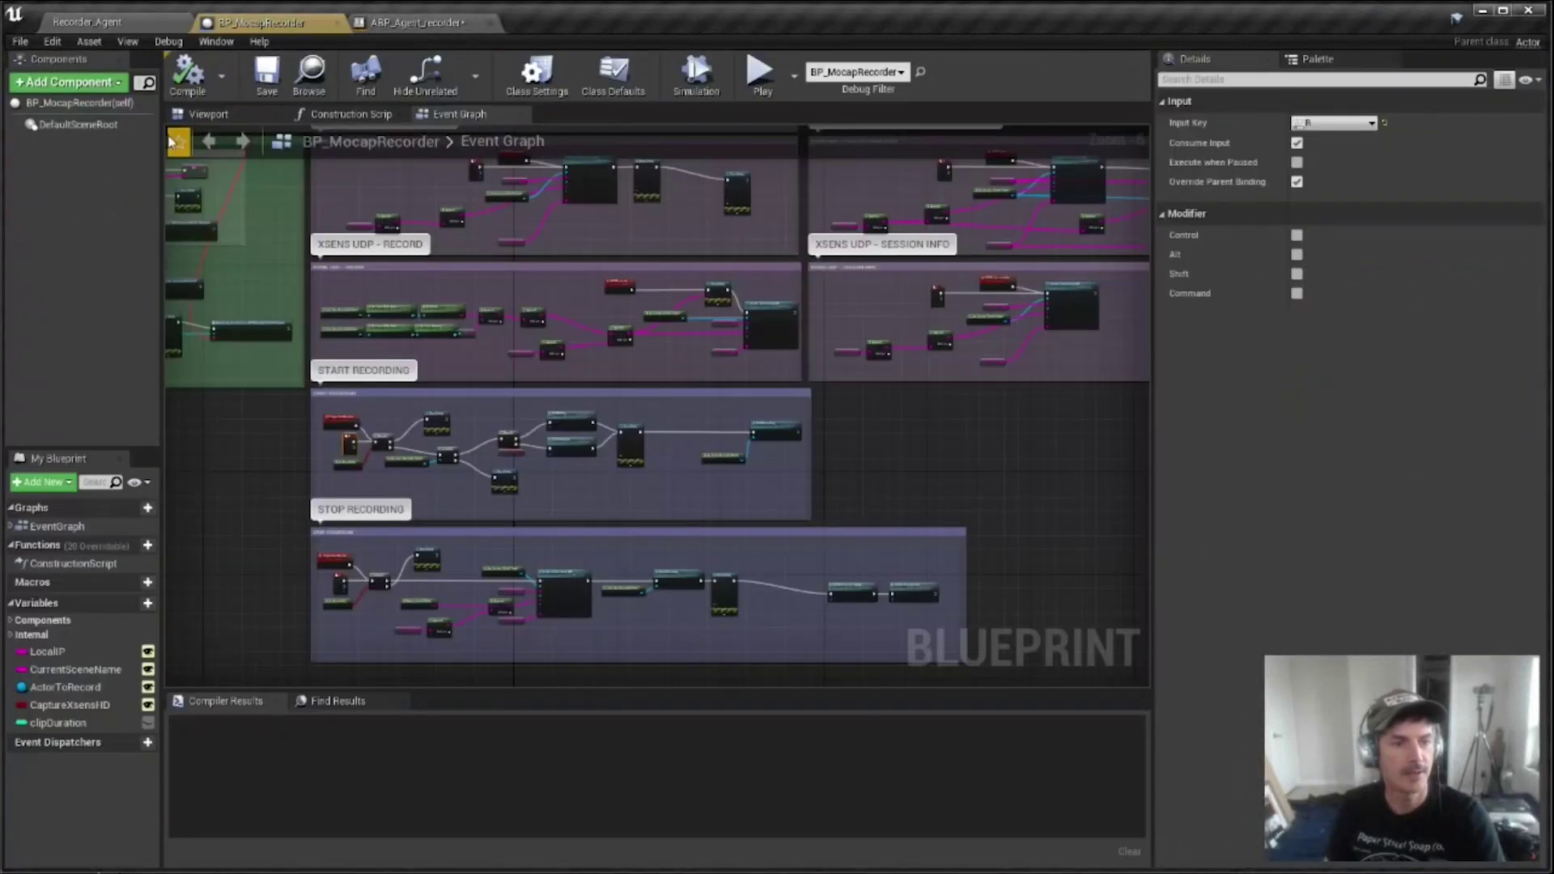
# Return to the Recorder_Agent level and inspect the SK_Agent and Microphone Audio sources in Take Recorder.
pyautogui.click(139, 27)
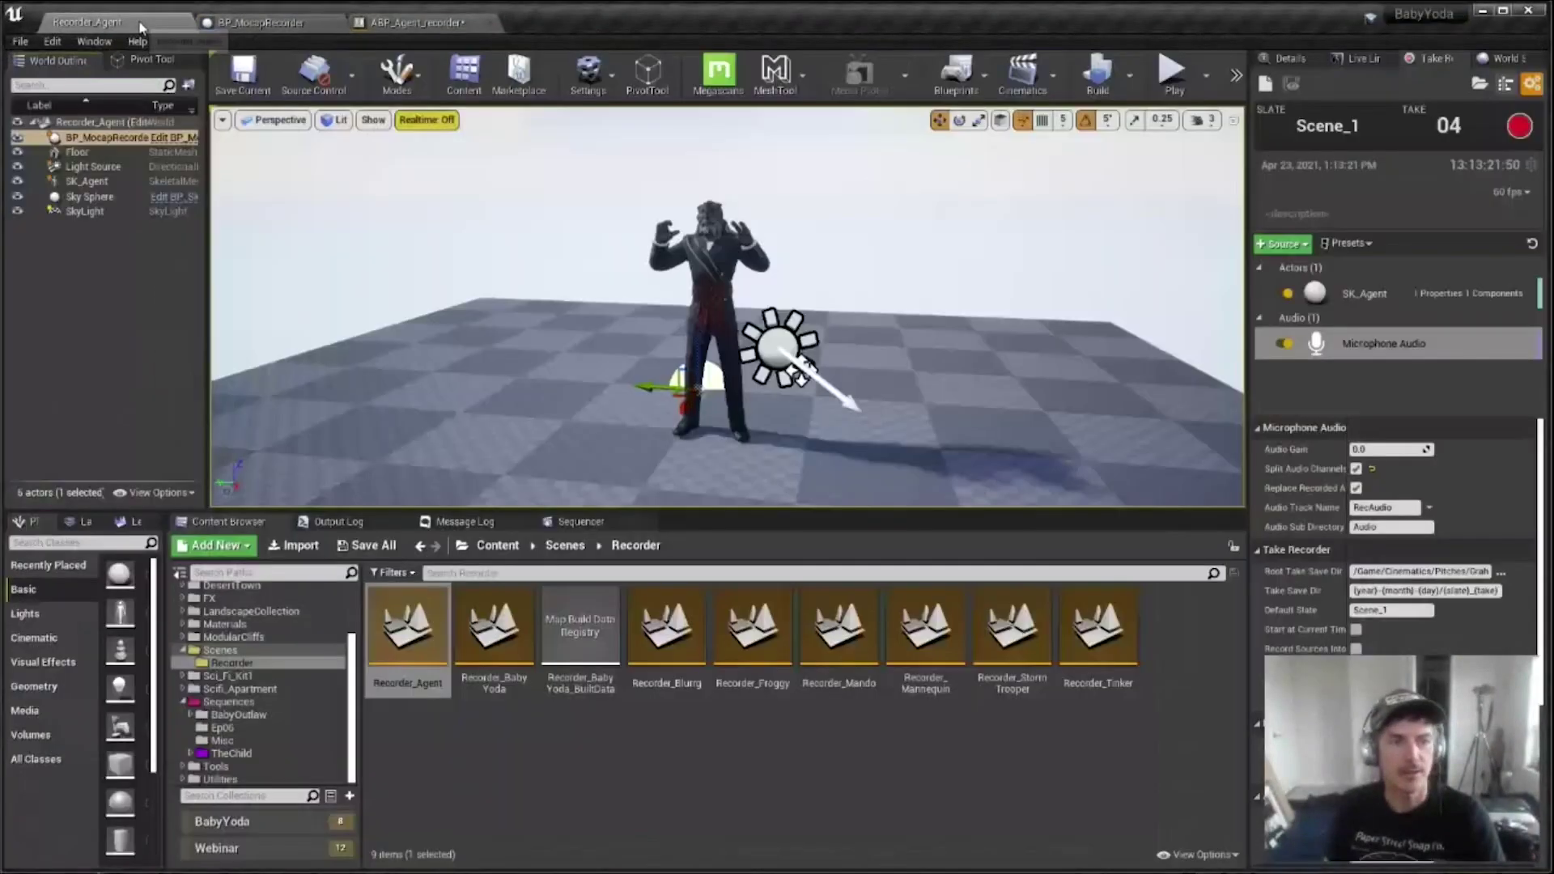
pyautogui.click(1373, 296)
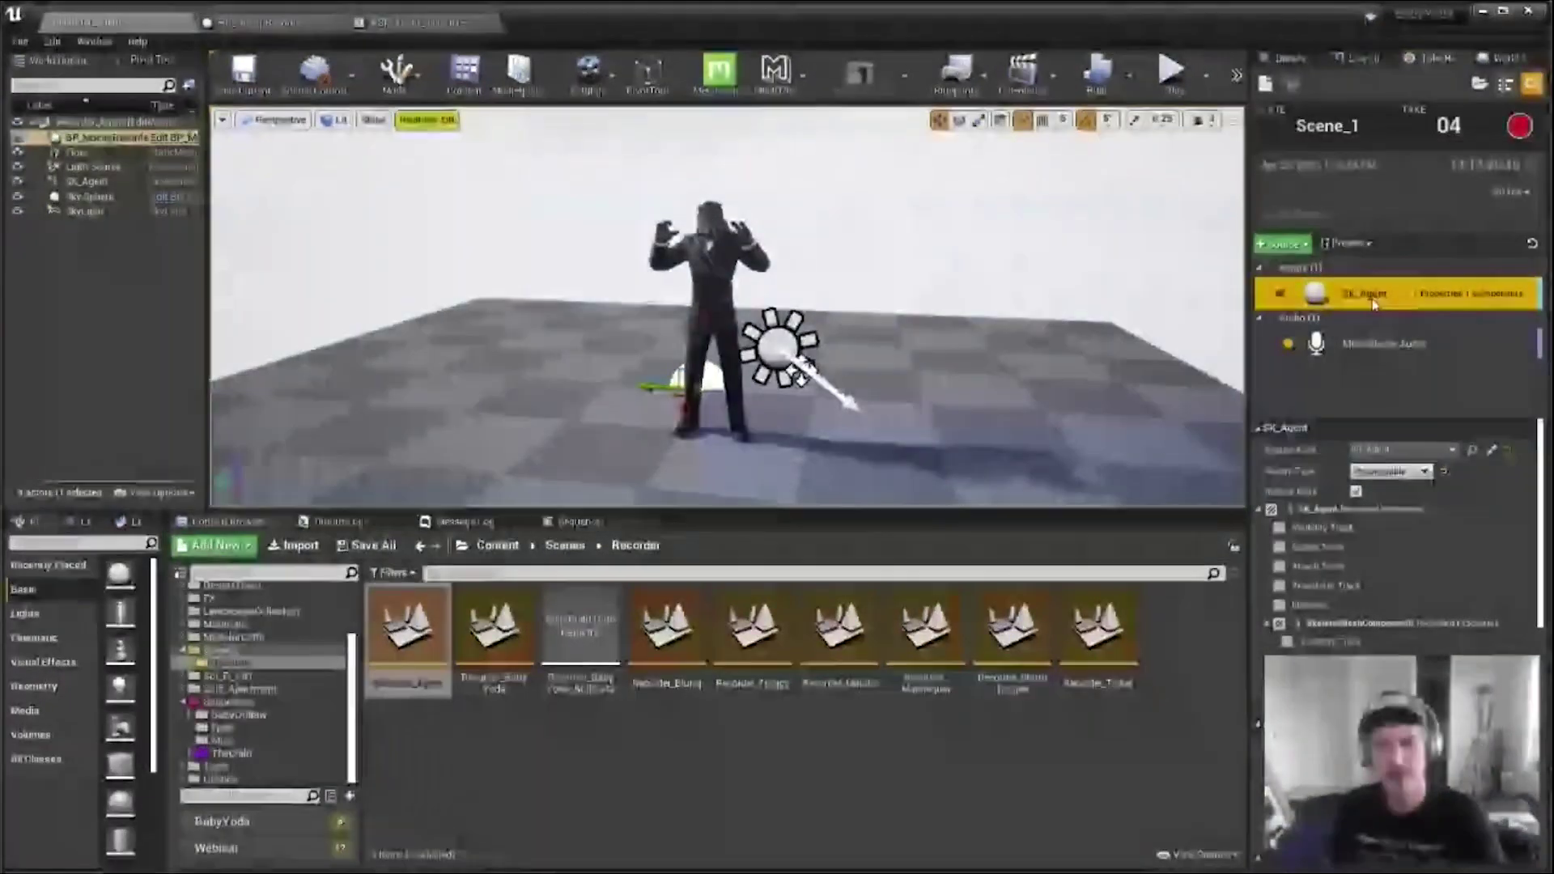
pyautogui.click(1371, 347)
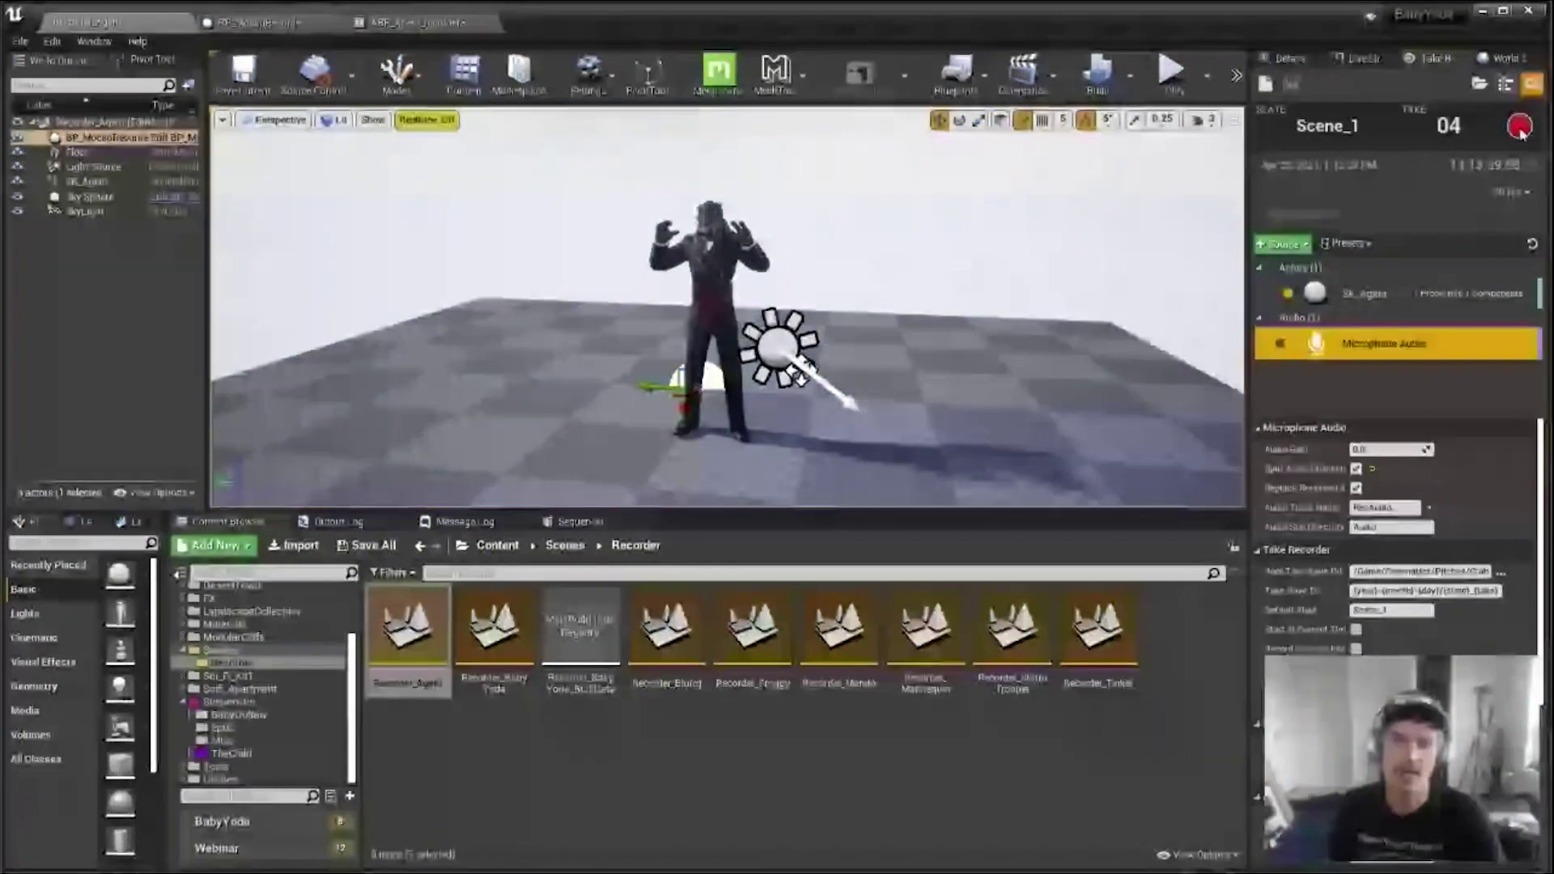
# Examine the START RECORDING and XSENS UDP node groups in the BP_MocapRecorder Event Graph.
pyautogui.click(293, 24)
pyautogui.scroll(2, 448, 415)
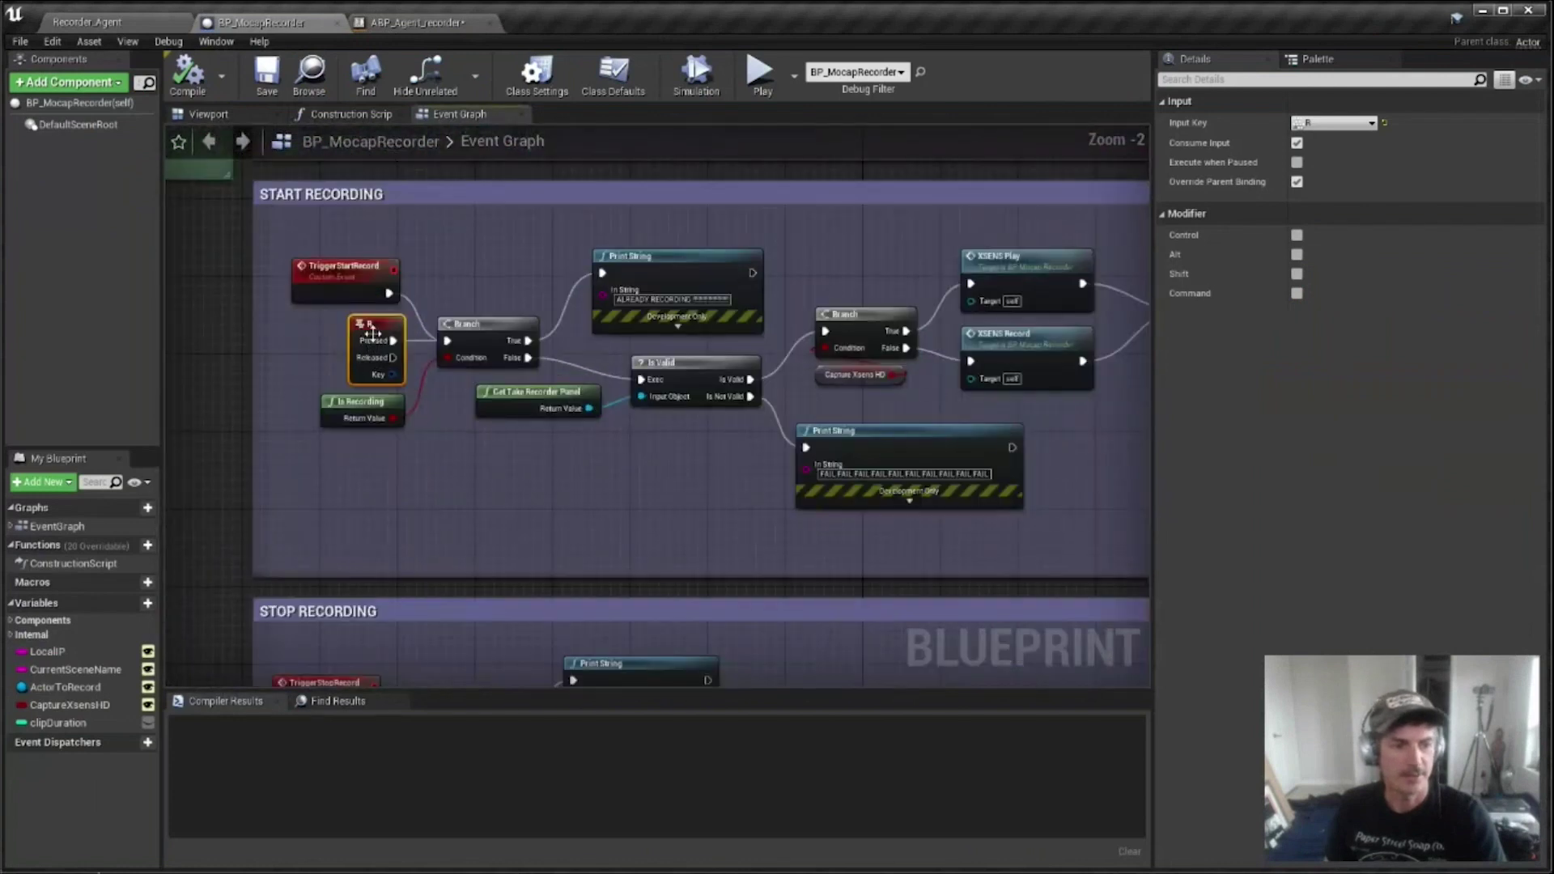
pyautogui.scroll(-3, 903, 413)
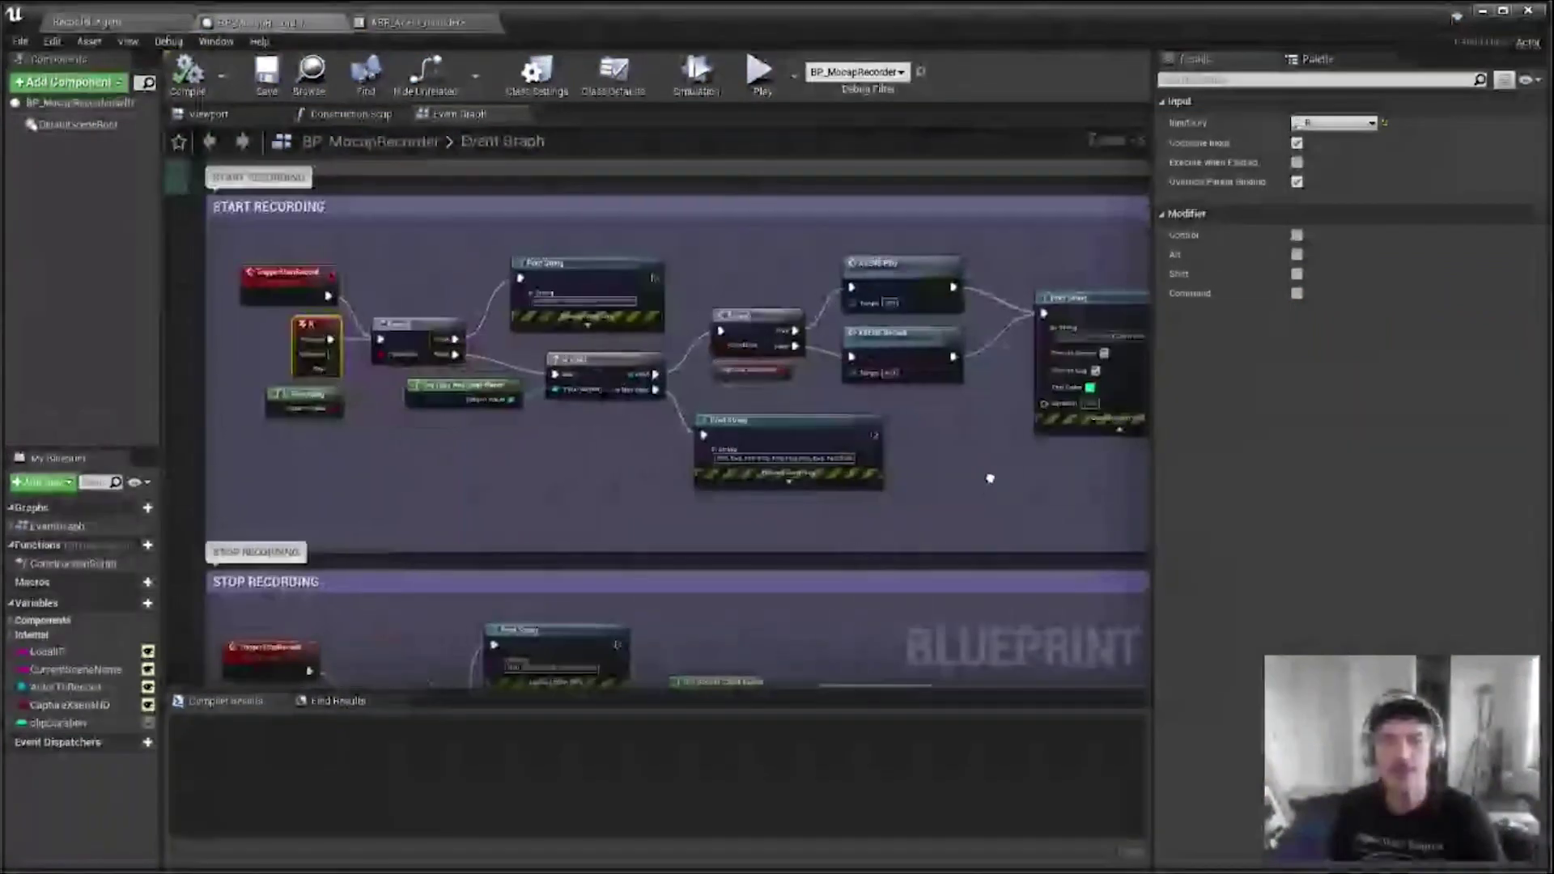
pyautogui.scroll(-1, 842, 511)
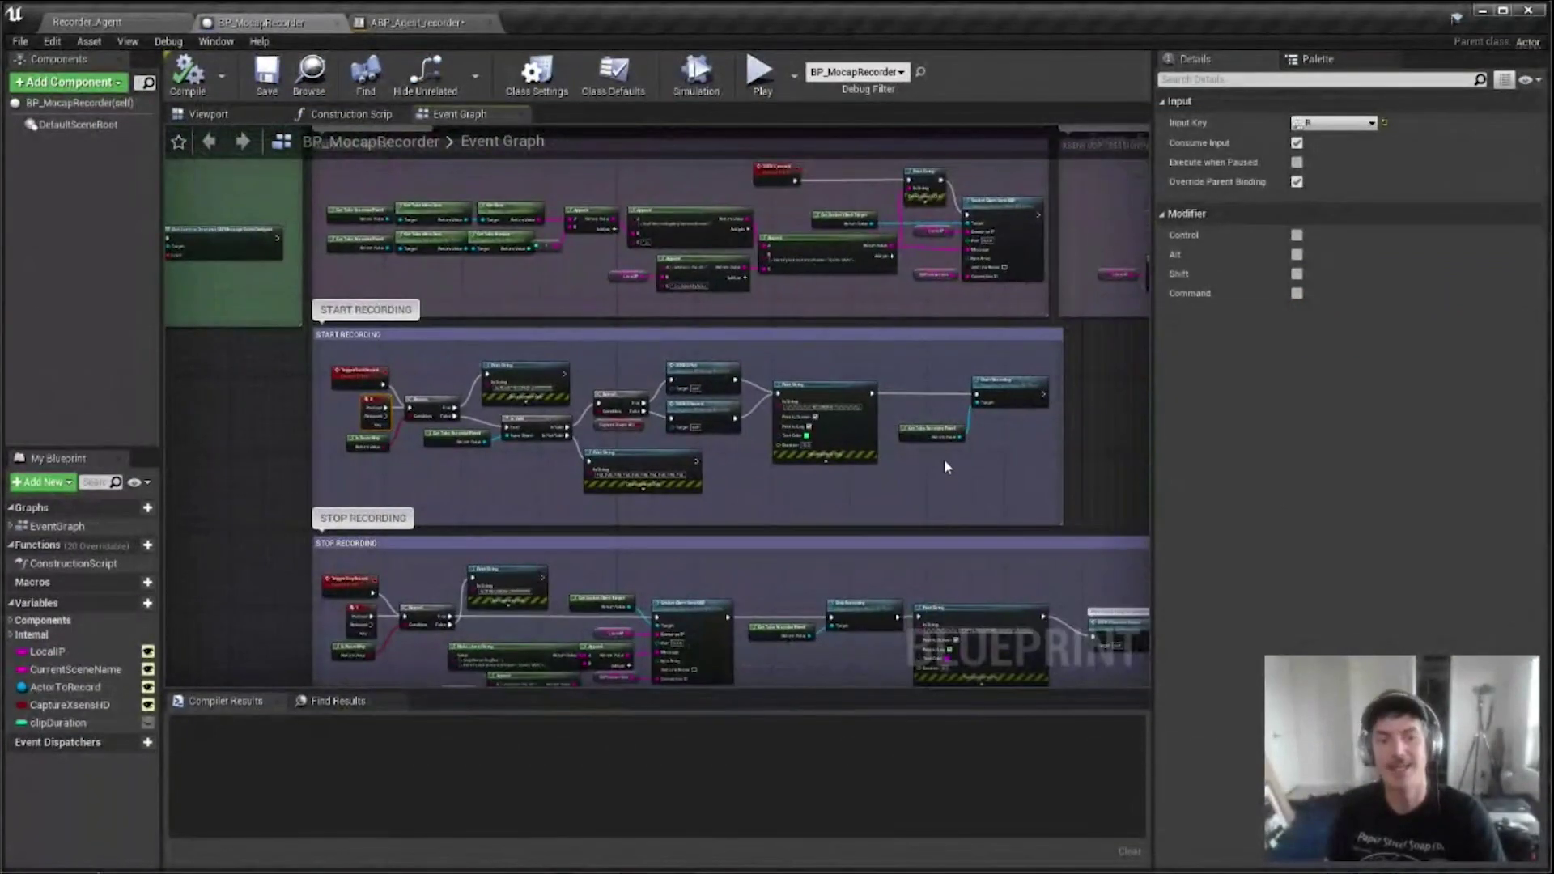
pyautogui.moveTo(902, 573); pyautogui.dragTo(734, 851, button='right')
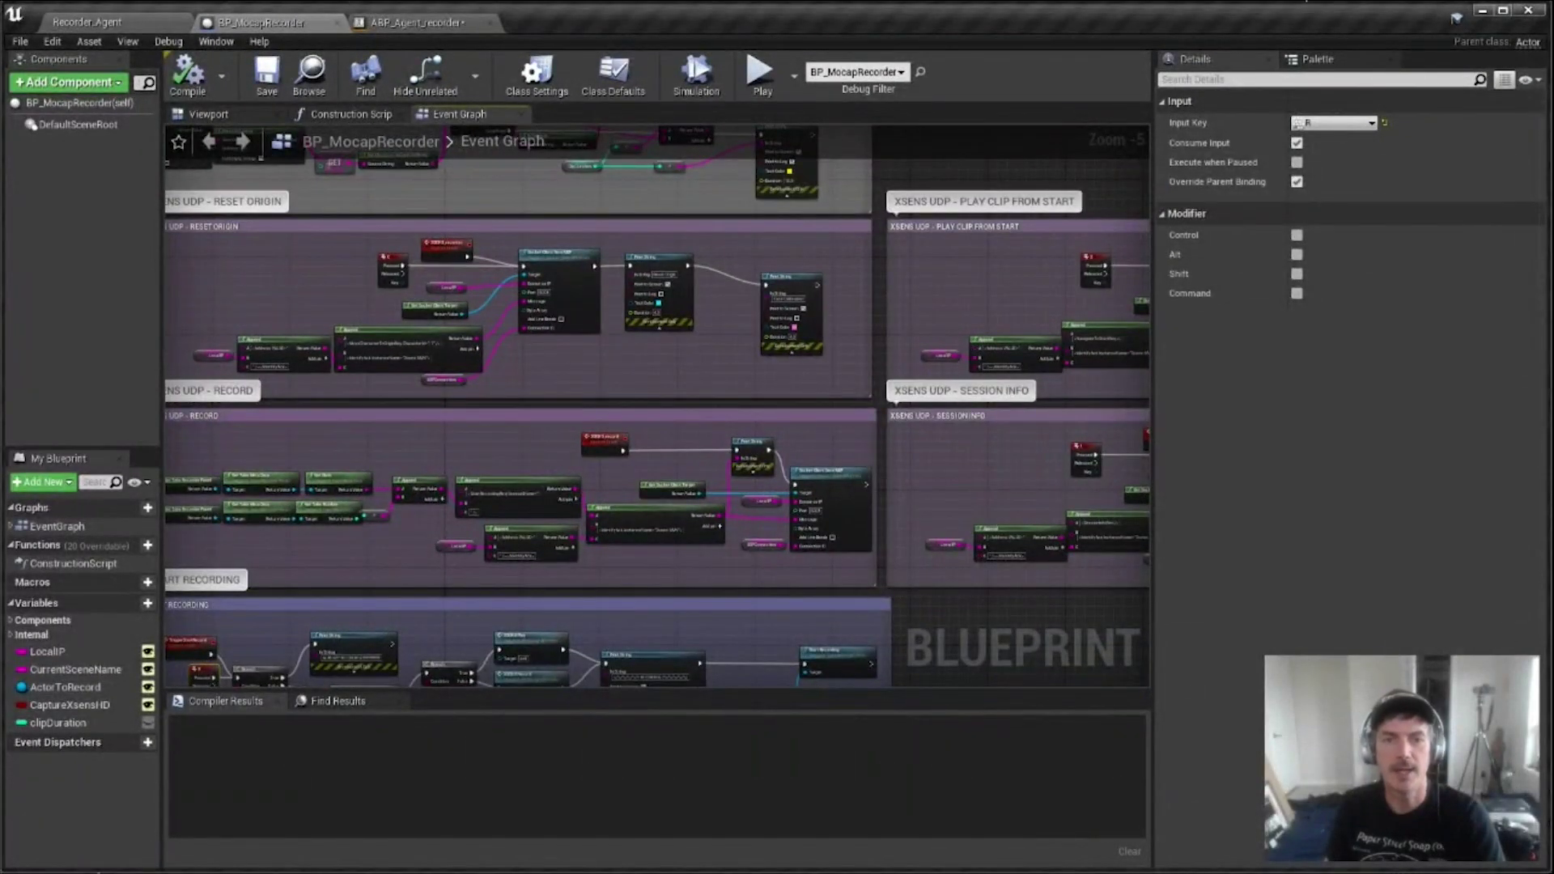
# Check the live figure in Xsens MVN Animate Pro, minimize it, and review the recording groups in the BP_MocapRecorder Event Graph.
pyautogui.hotkey('alt', 'Tab')
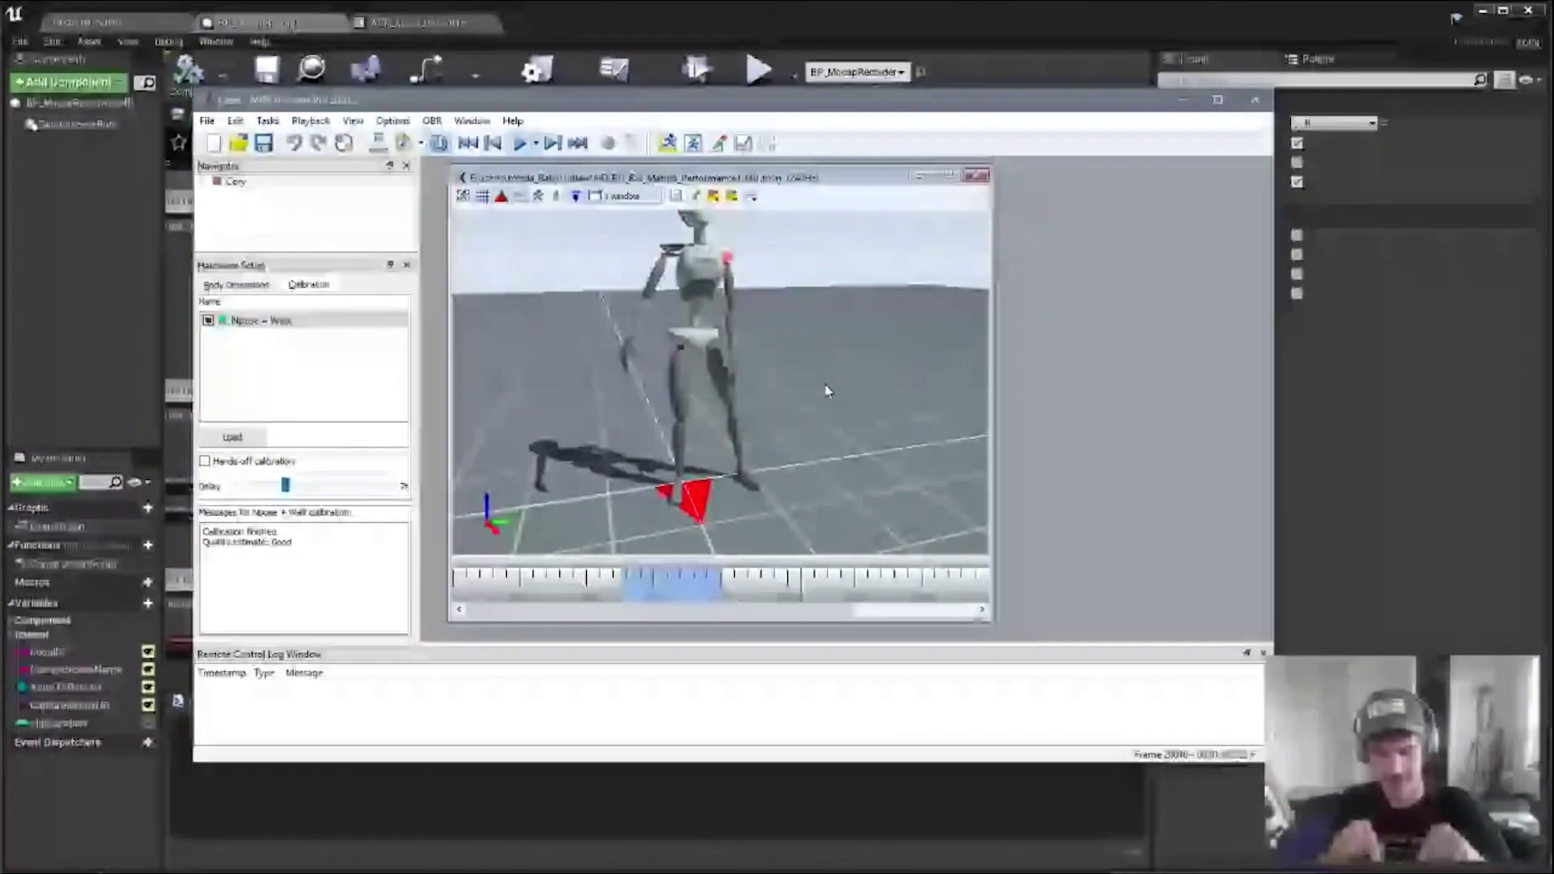
pyautogui.click(1181, 103)
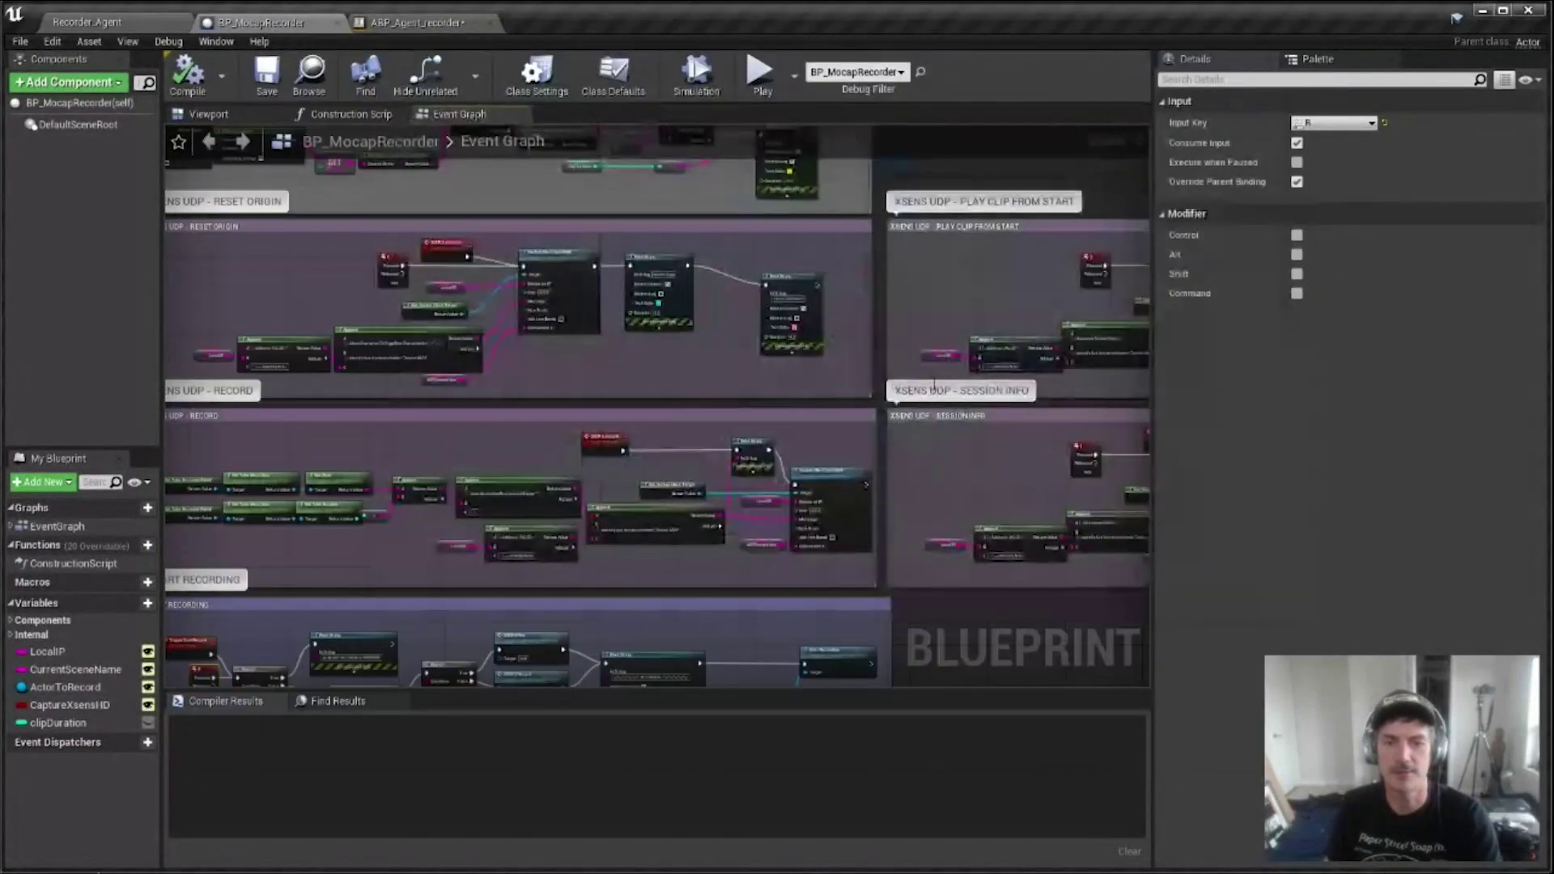
pyautogui.scroll(-4, 888, 513)
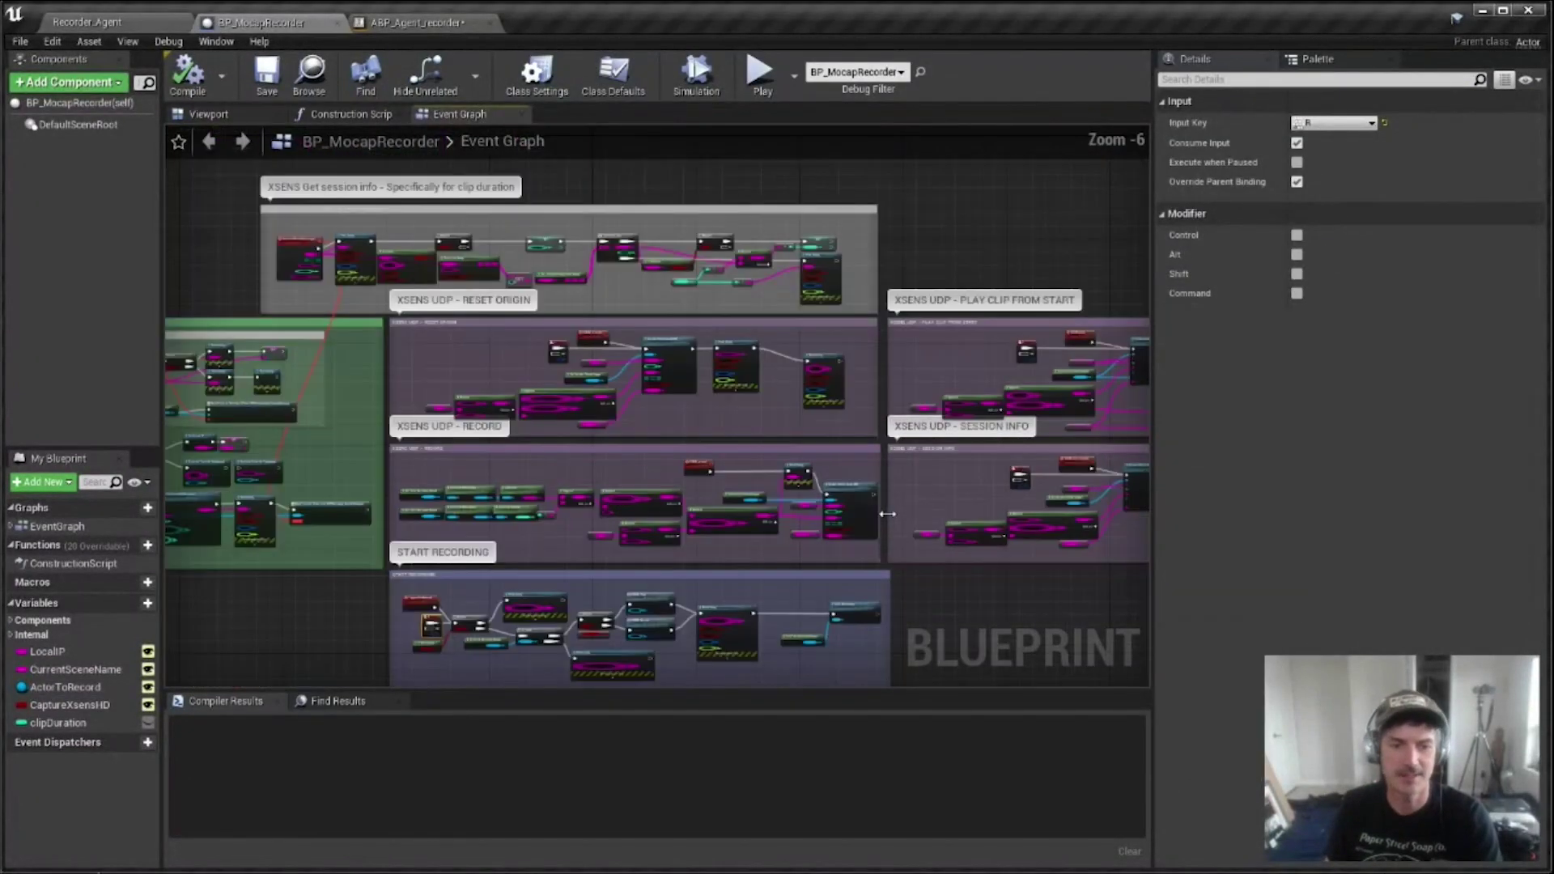
pyautogui.scroll(3, 686, 478)
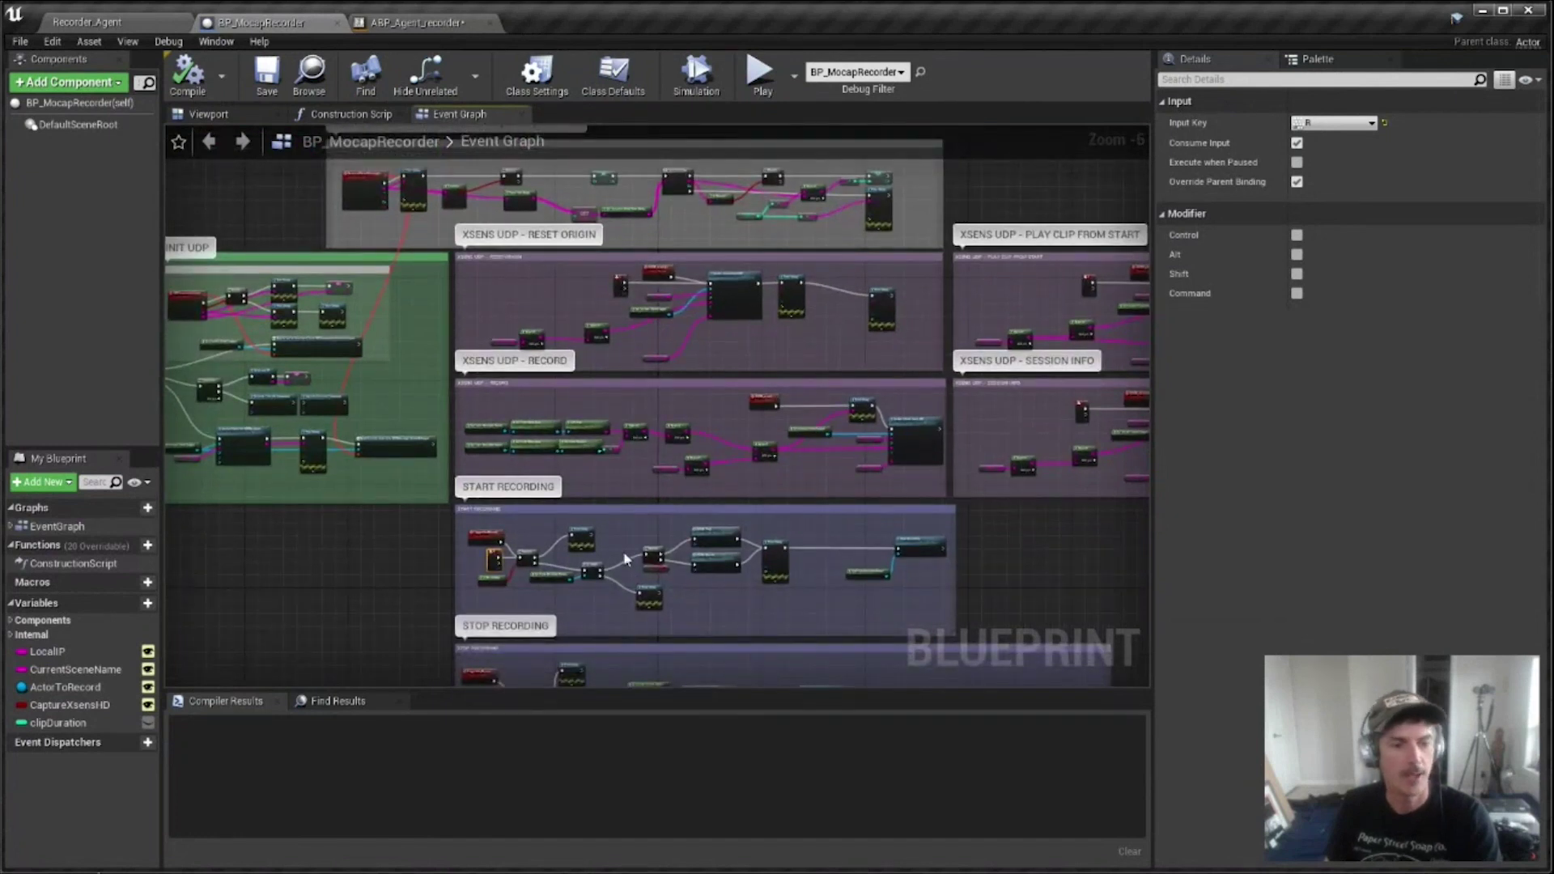
# Inspect the START RECORDING nodes, check the playing figure in Xsens MVN Animate Pro, and return to the Recorder_Agent level in Unreal.
pyautogui.scroll(2, 547, 576)
pyautogui.moveTo(635, 609); pyautogui.dragTo(579, 503, button='right')
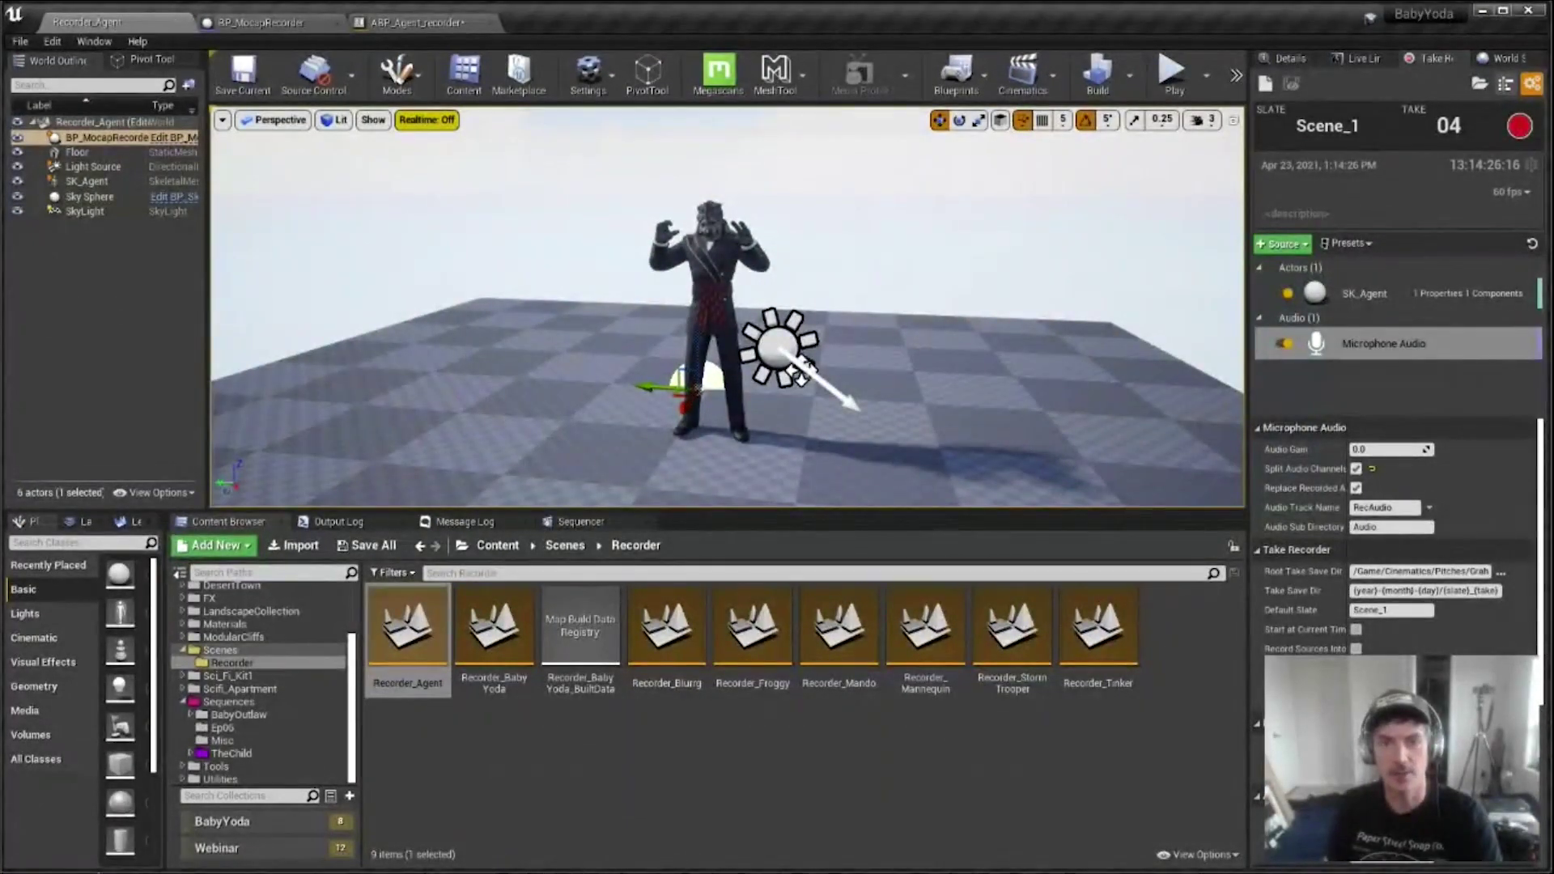
pyautogui.hotkey('alt', 'Tab')
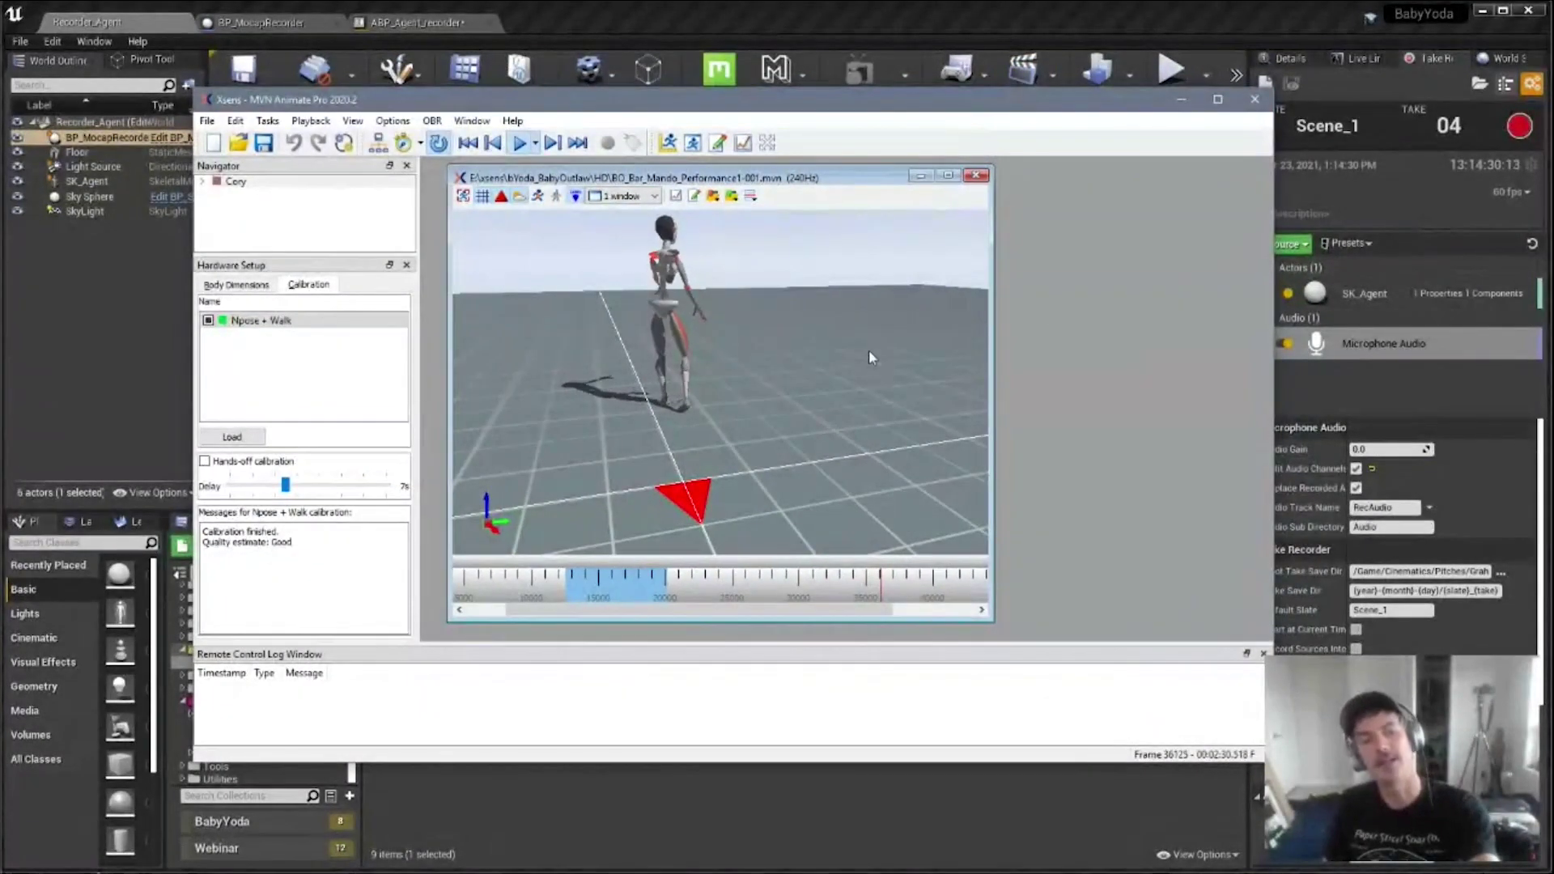
pyautogui.click(1181, 99)
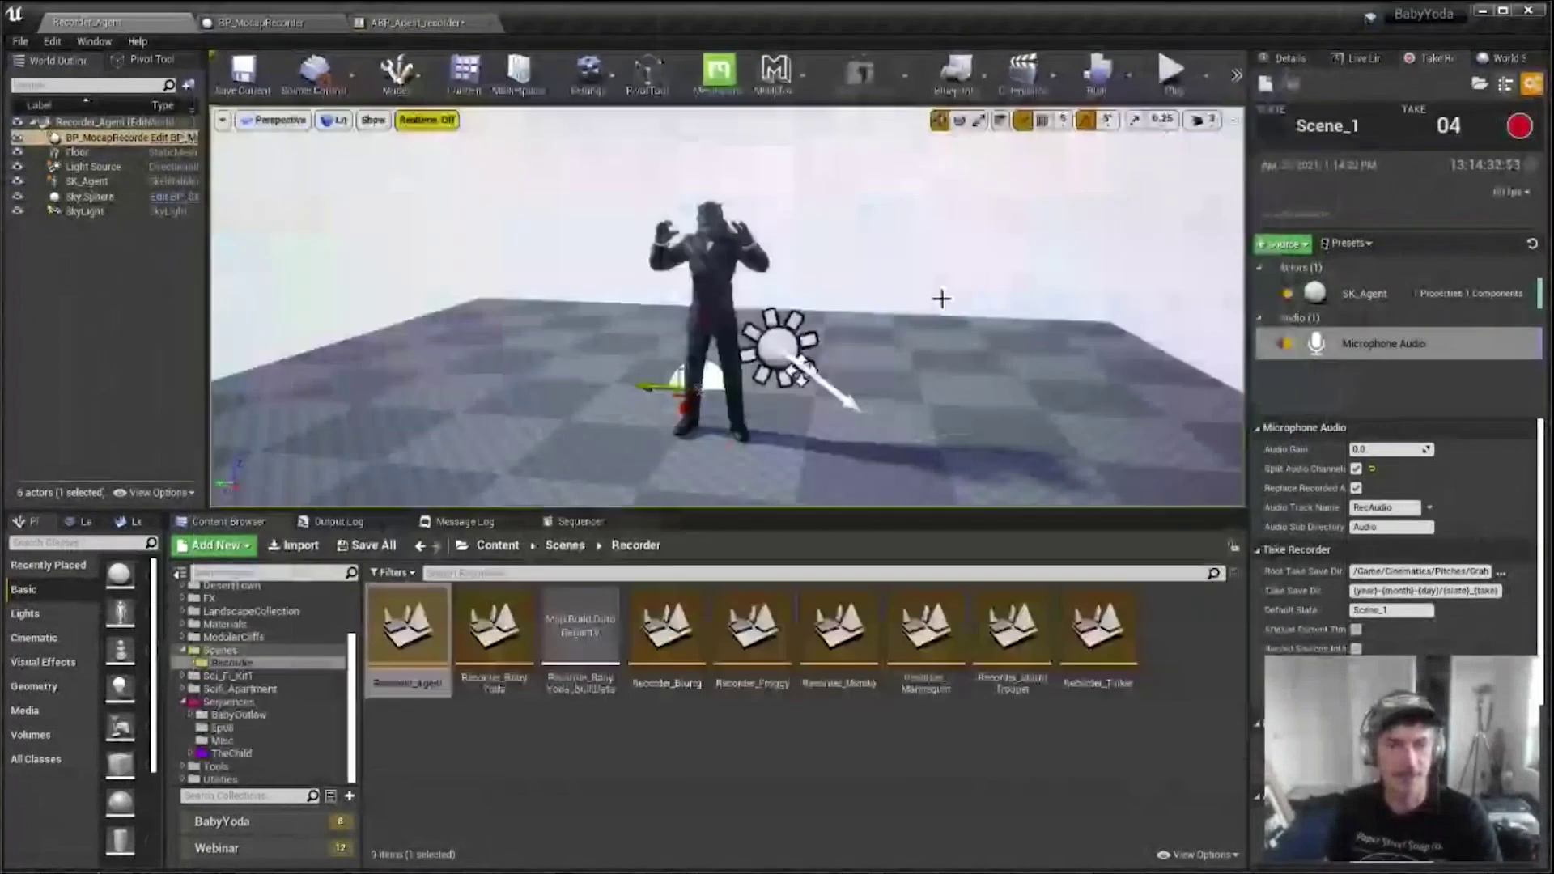
pyautogui.scroll(2, 711, 306)
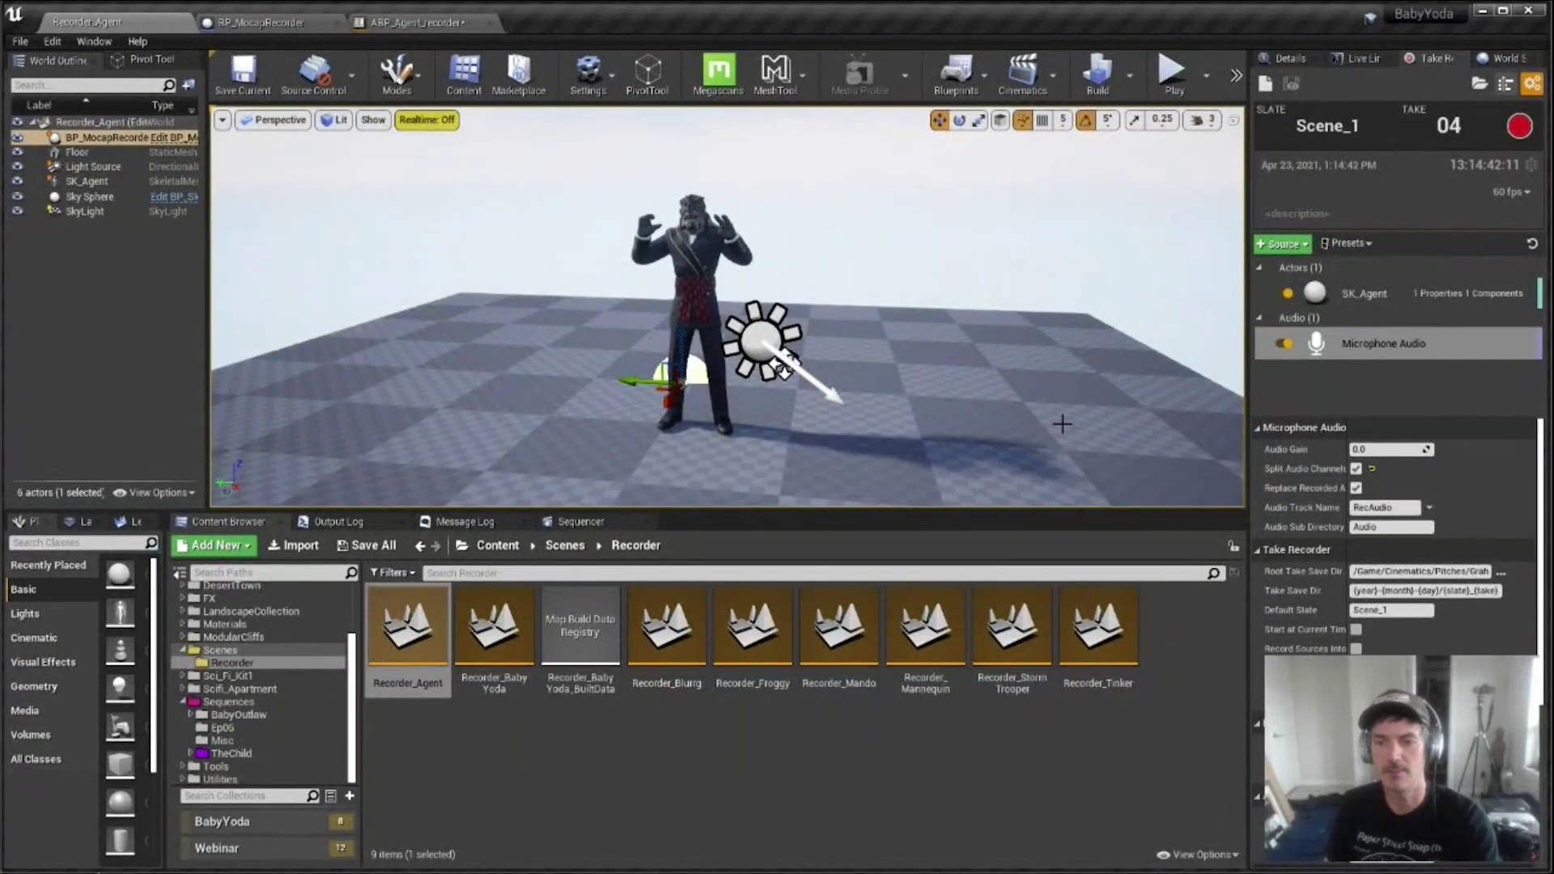
# Switch to Xsens MVN Animate Pro, review its available Tasks commands and the playing performance, and minimize it.
pyautogui.hotkey('alt', 'Tab')
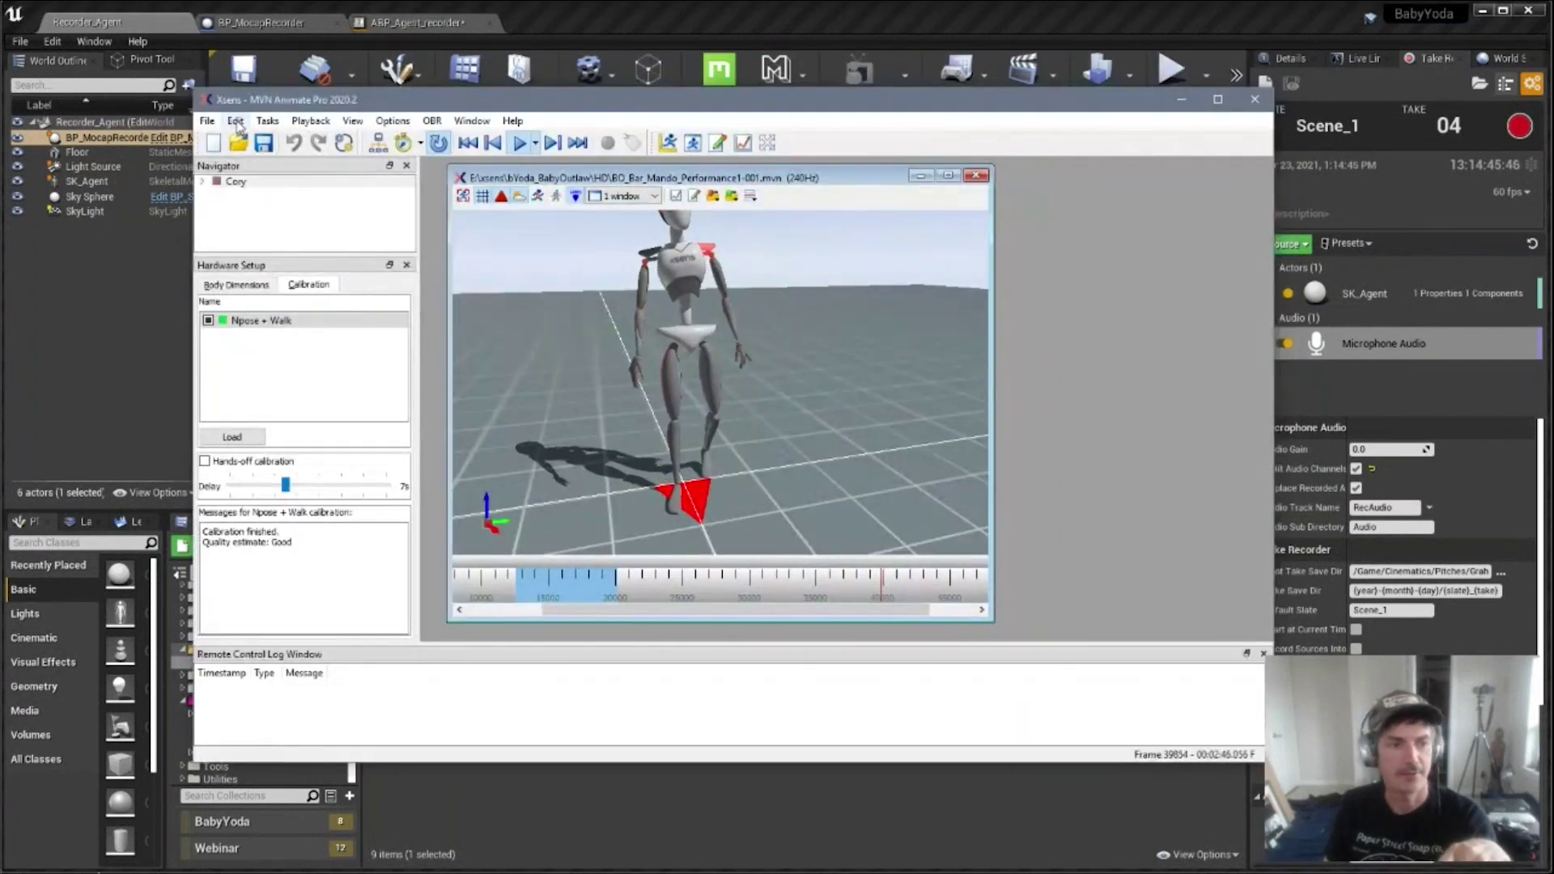
pyautogui.click(236, 121)
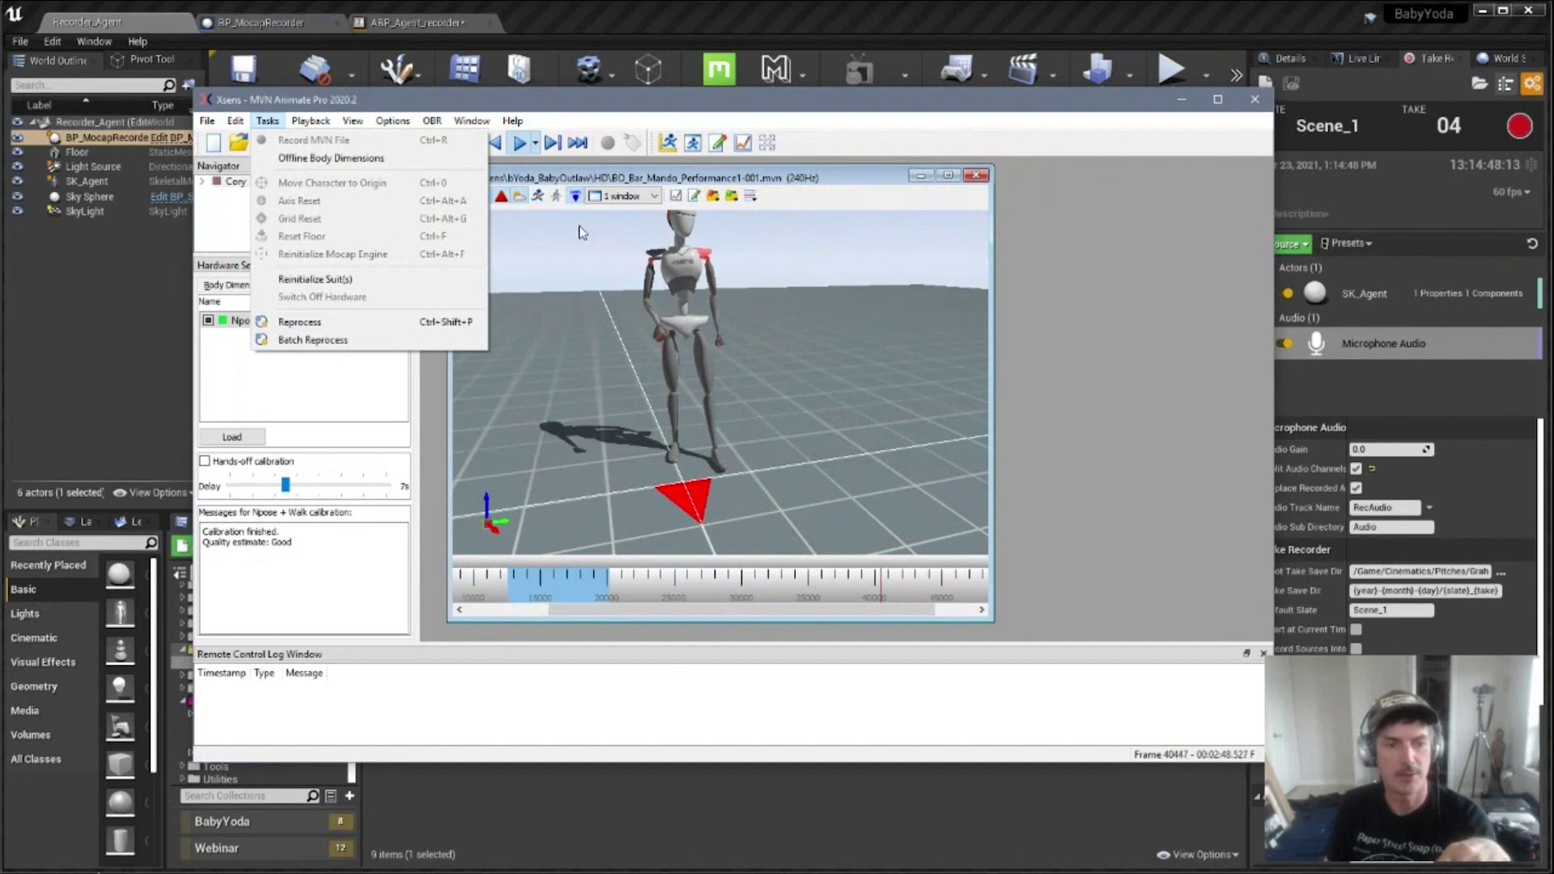
pyautogui.click(1214, 311)
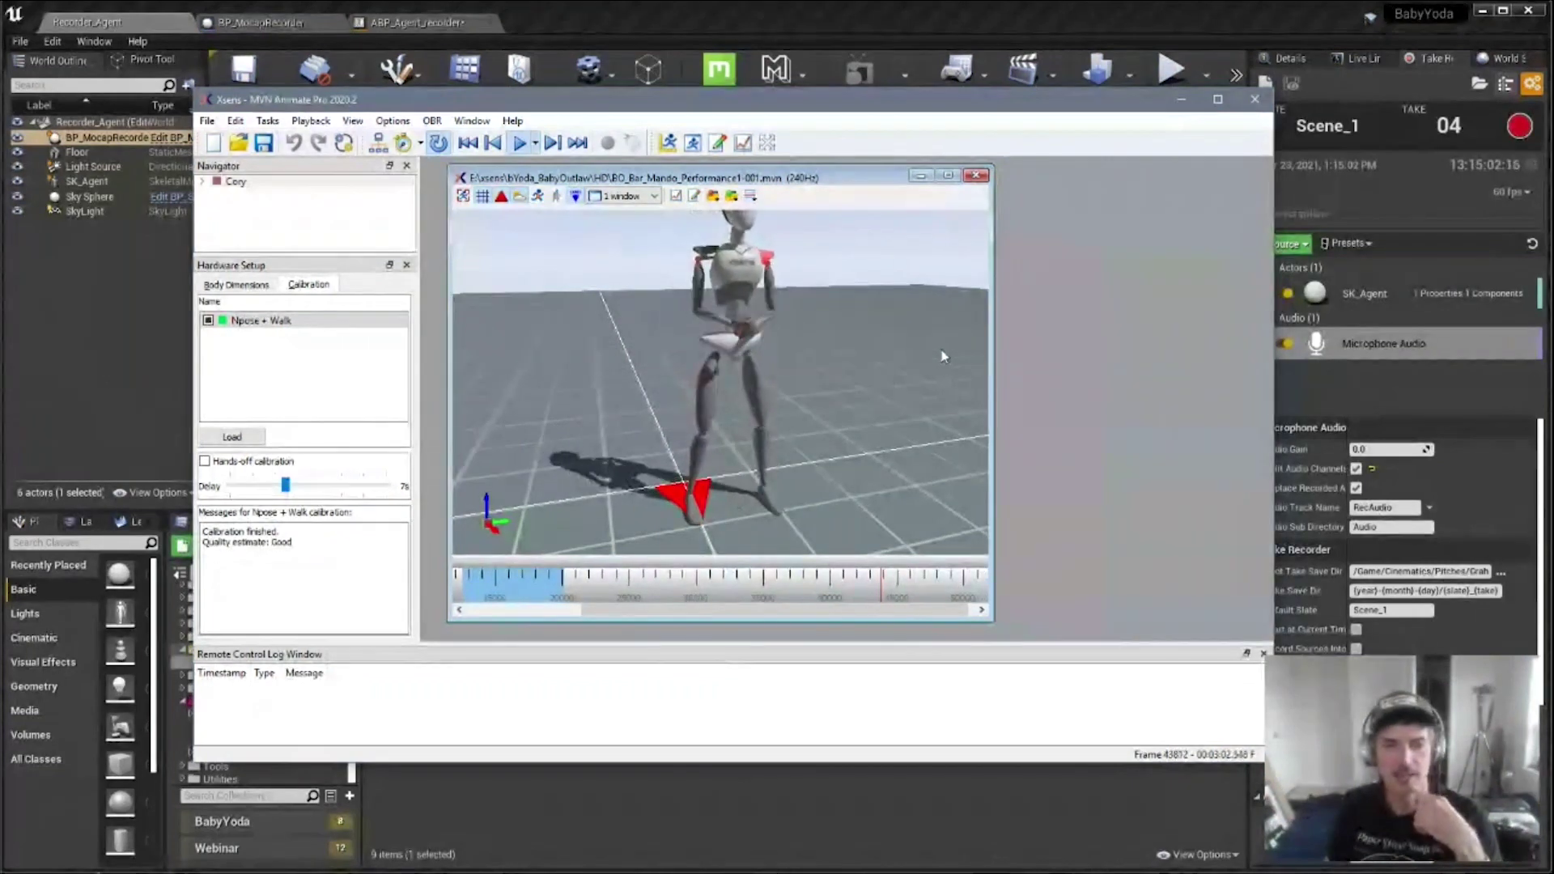
pyautogui.click(1179, 103)
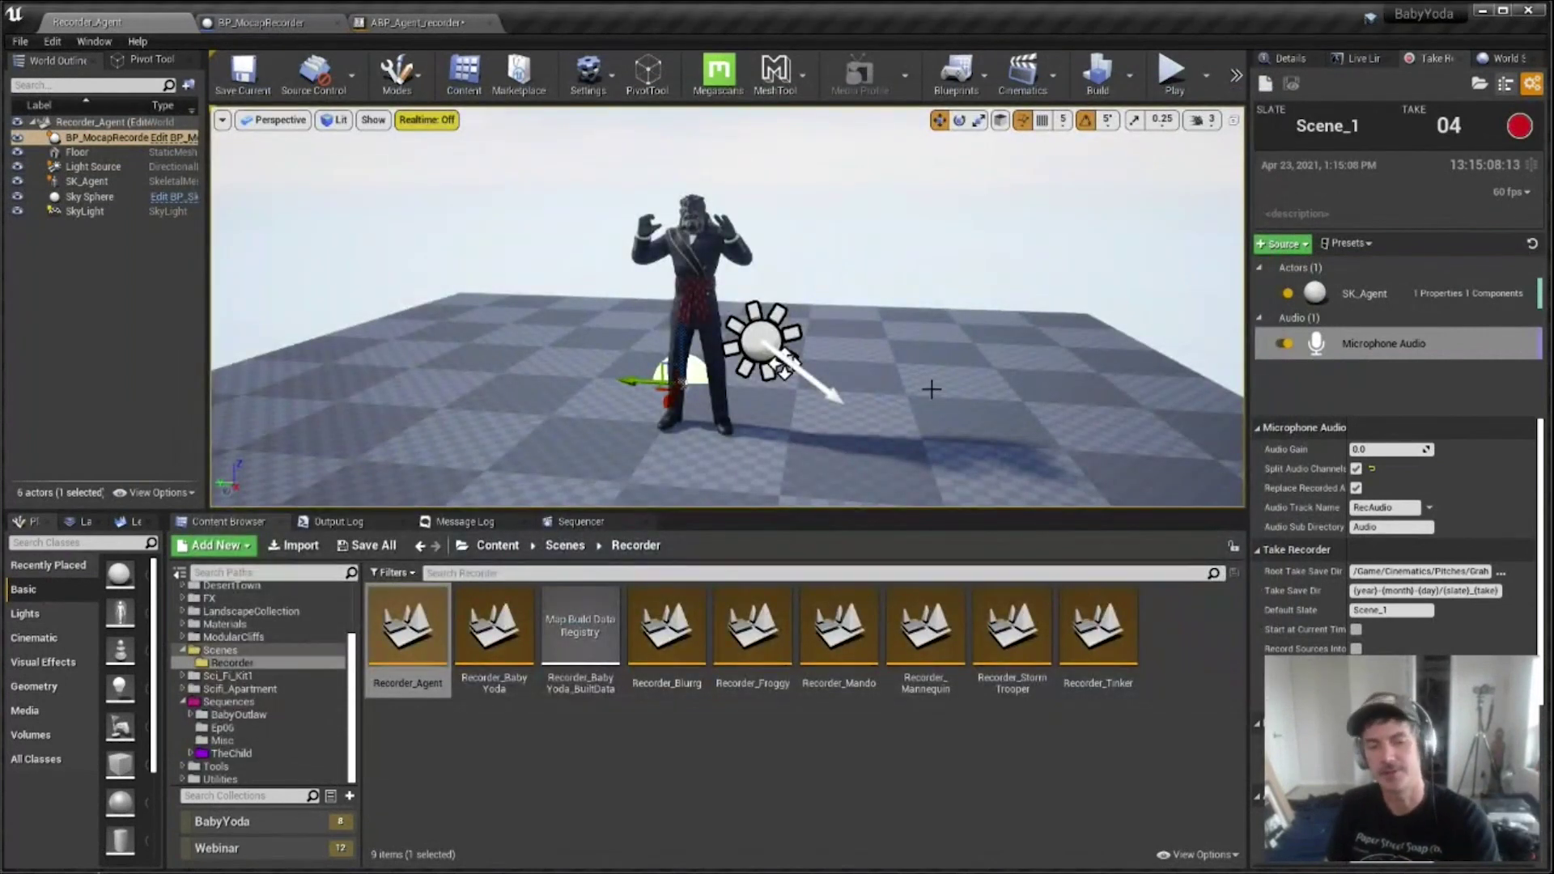